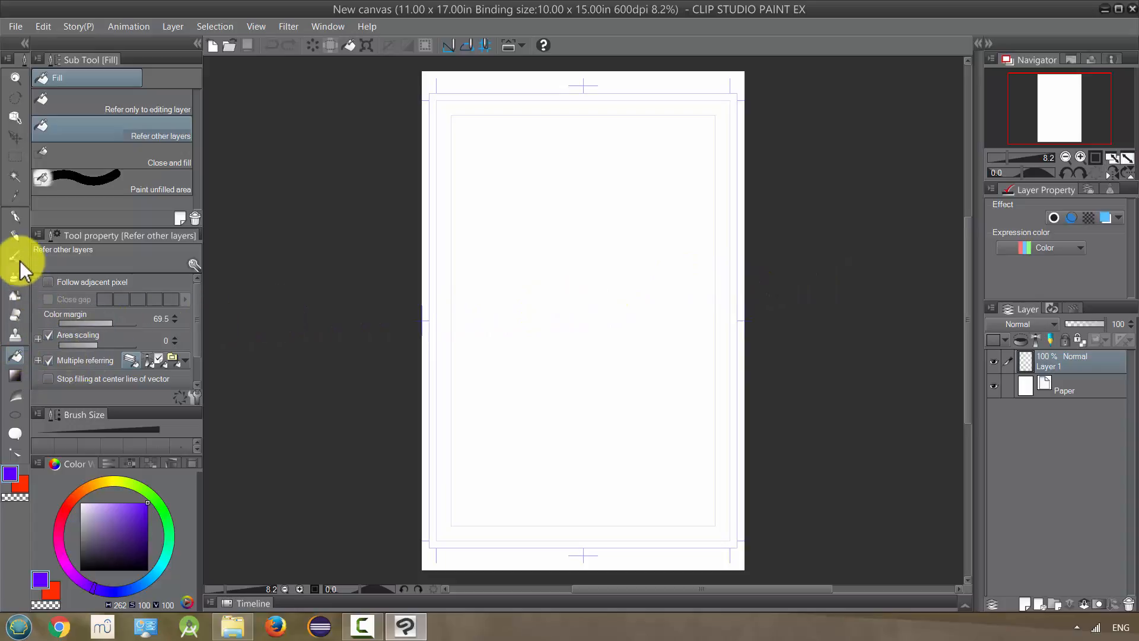
Step: Draw three wavy vertical G-pen strokes in blue-violet, orange and purple, plus a red arc above them on Layer 1
{"action": "left_click", "coordinate": [15, 217]}
{"action": "left_click_drag", "start_coordinate": [547, 176], "coordinate": [537, 530]}
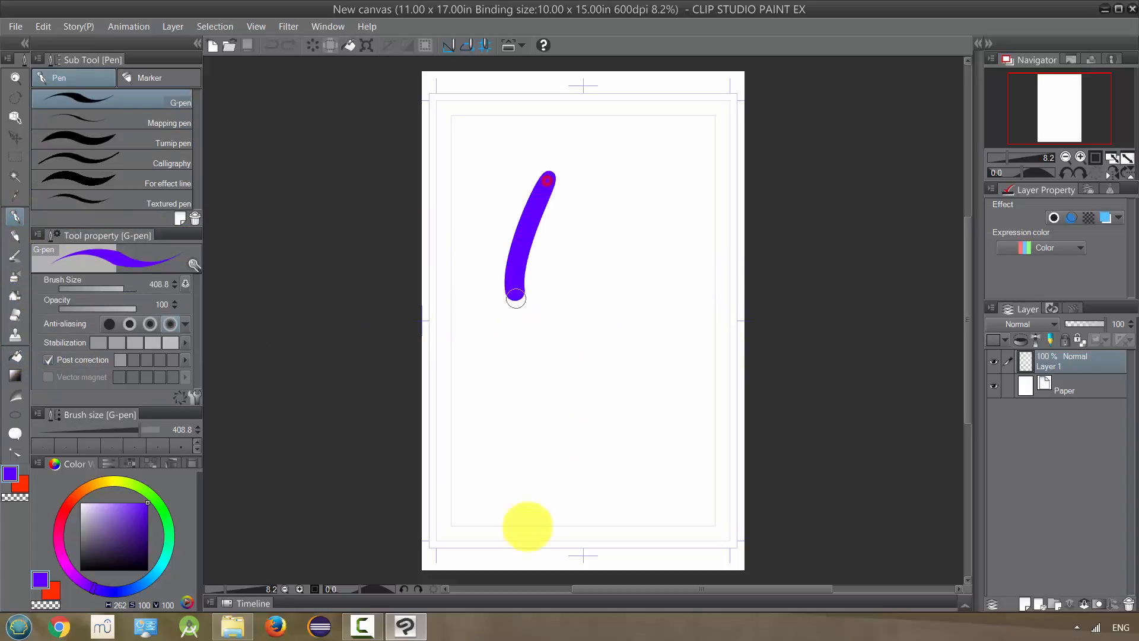
{"action": "left_click", "coordinate": [95, 484]}
{"action": "left_click_drag", "start_coordinate": [629, 213], "coordinate": [651, 537]}
{"action": "left_click", "coordinate": [77, 575]}
{"action": "mouse_move", "coordinate": [698, 193]}
{"action": "left_mouse_down"}
{"action": "mouse_move", "coordinate": [755, 457]}
{"action": "mouse_move", "coordinate": [738, 531]}
{"action": "left_mouse_up"}
{"action": "left_click", "coordinate": [140, 511]}
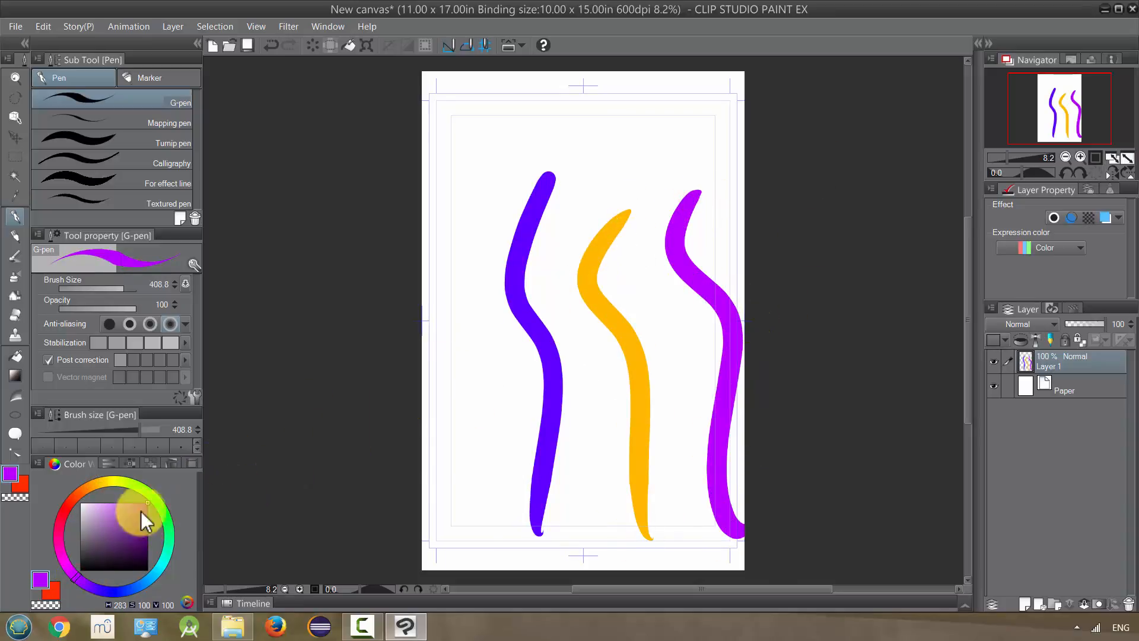
{"action": "left_click", "coordinate": [70, 505]}
{"action": "left_click_drag", "start_coordinate": [483, 164], "coordinate": [668, 155]}
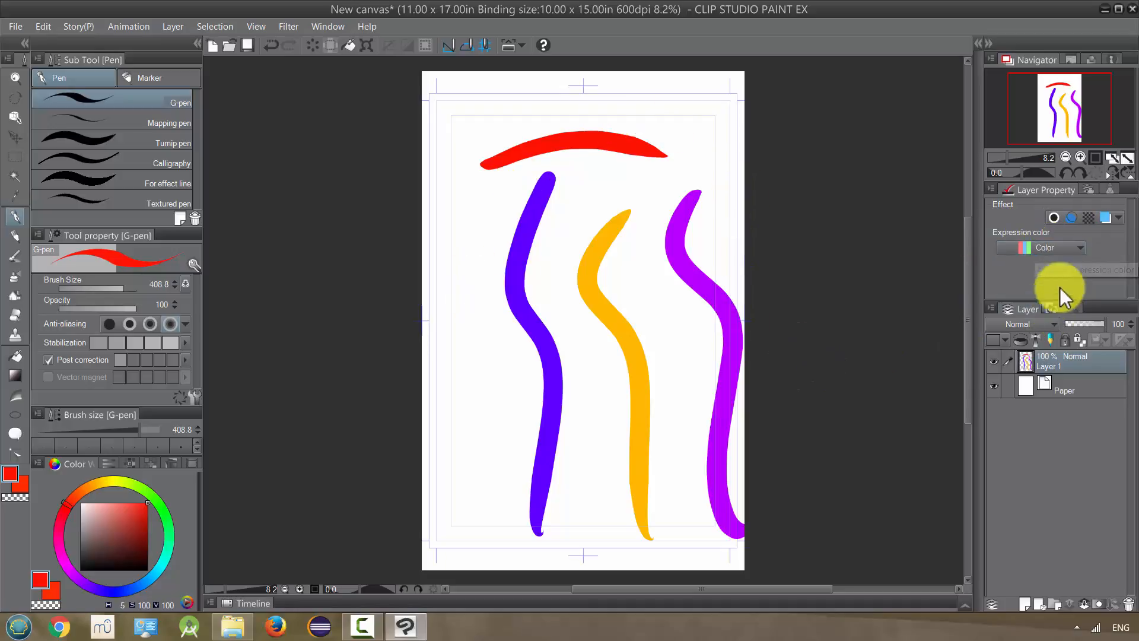
Step: Set Layer 1's expression color to Monochrome and check the strokes with the Paper layer temporarily hidden
{"action": "left_click", "coordinate": [1050, 247]}
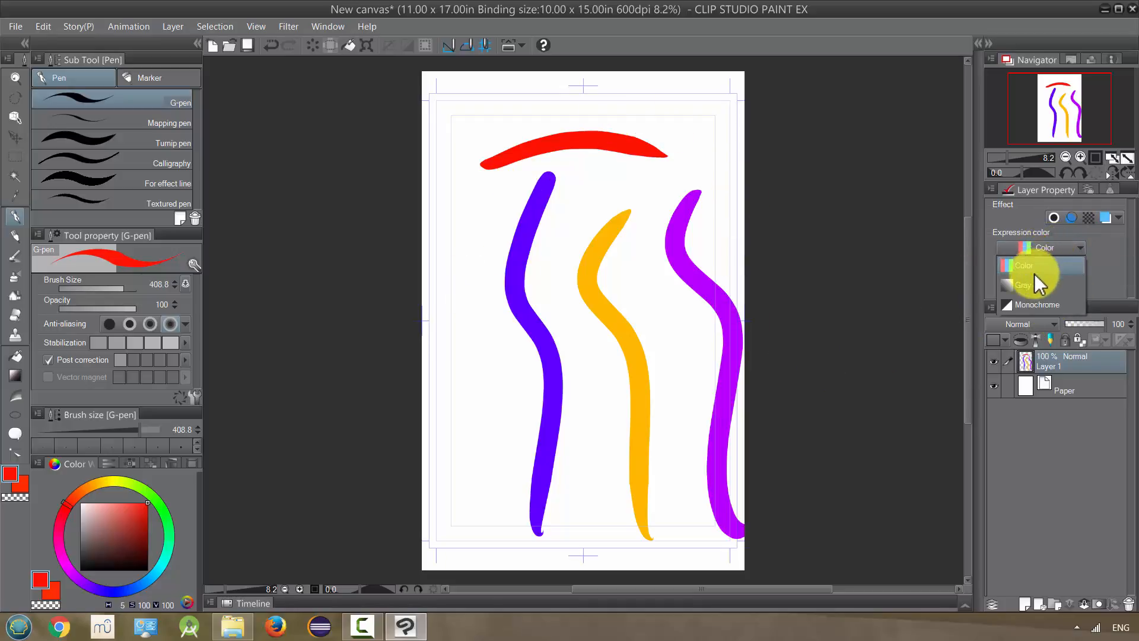
{"action": "left_click", "coordinate": [1037, 305]}
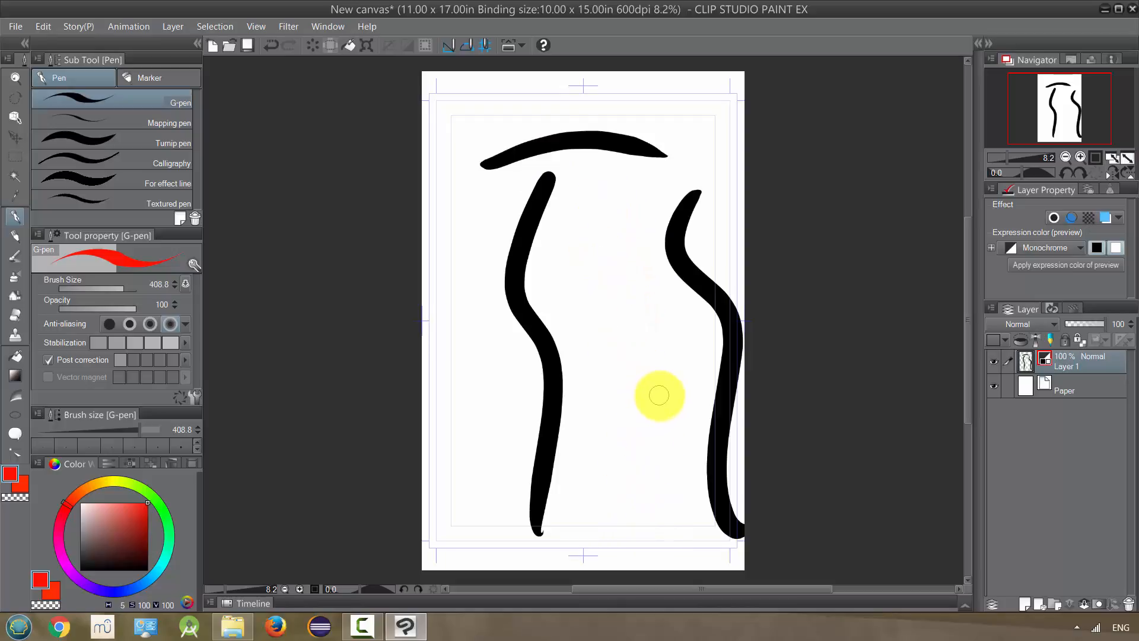
{"action": "left_click", "coordinate": [992, 387]}
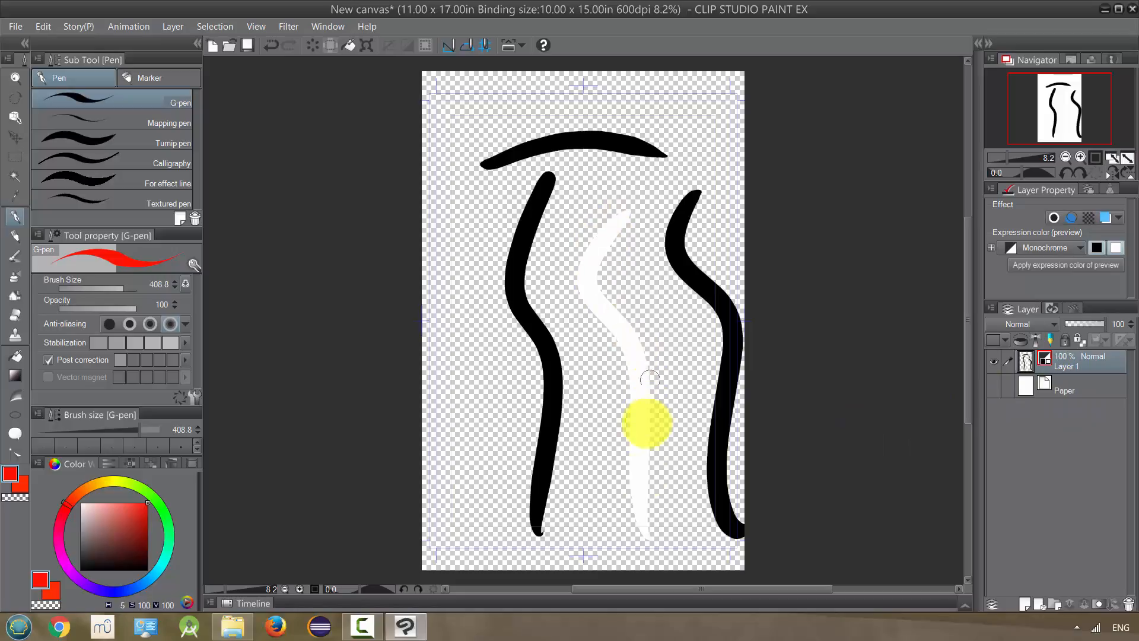
{"action": "left_click", "coordinate": [992, 392]}
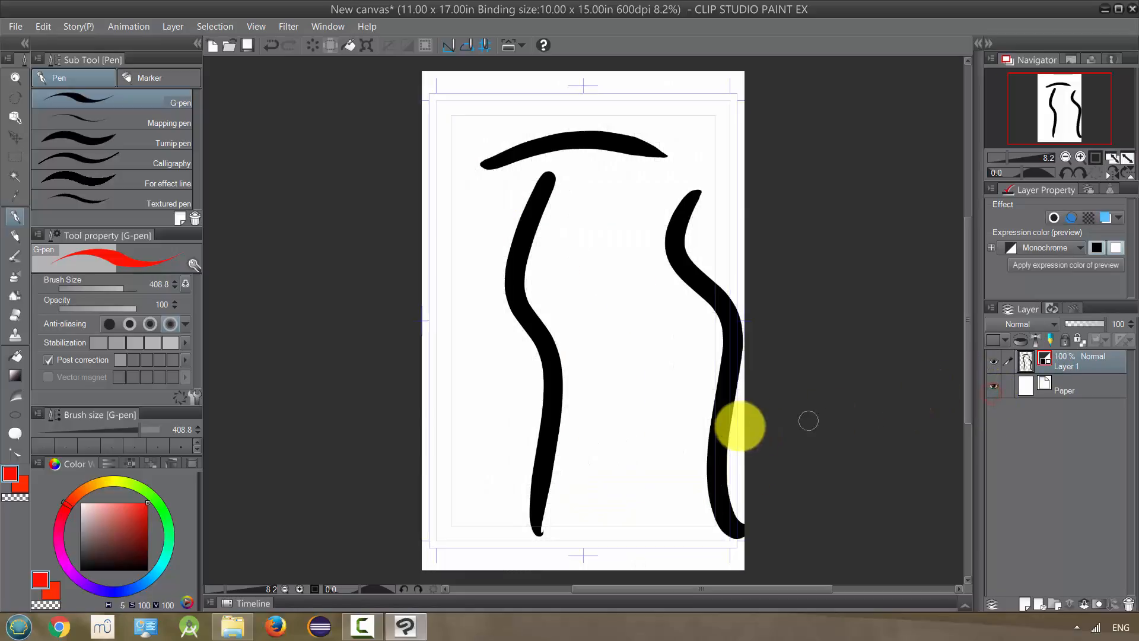
Step: Limit Layer 1's monochrome expression to white, check it with the Paper layer temporarily hidden, and restore black
{"action": "left_click", "coordinate": [1119, 248]}
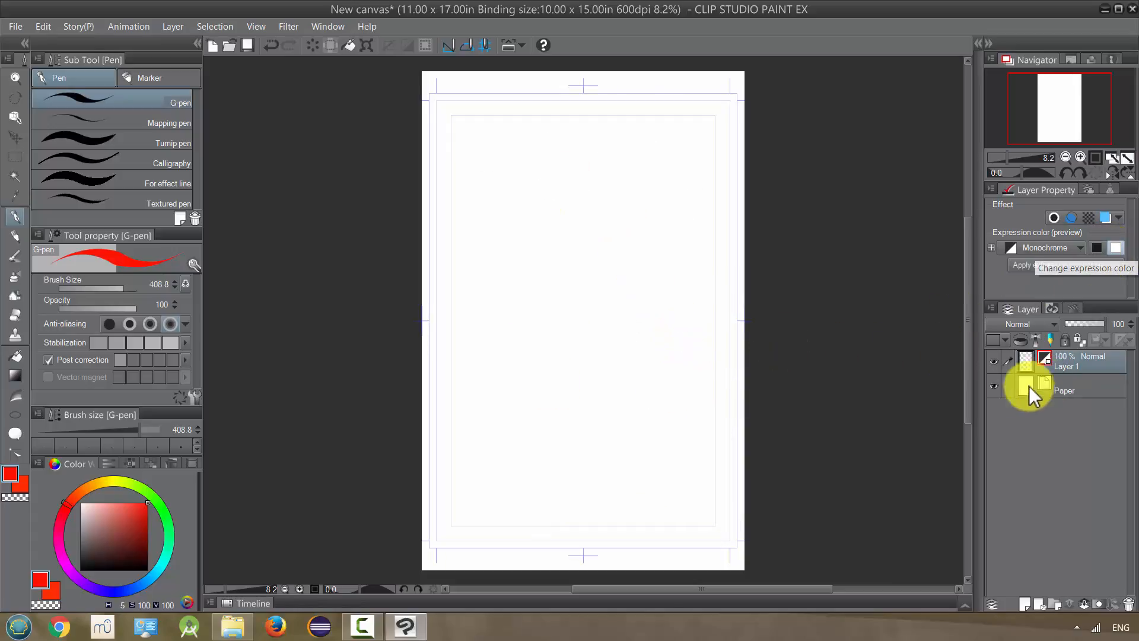
{"action": "left_click", "coordinate": [996, 387]}
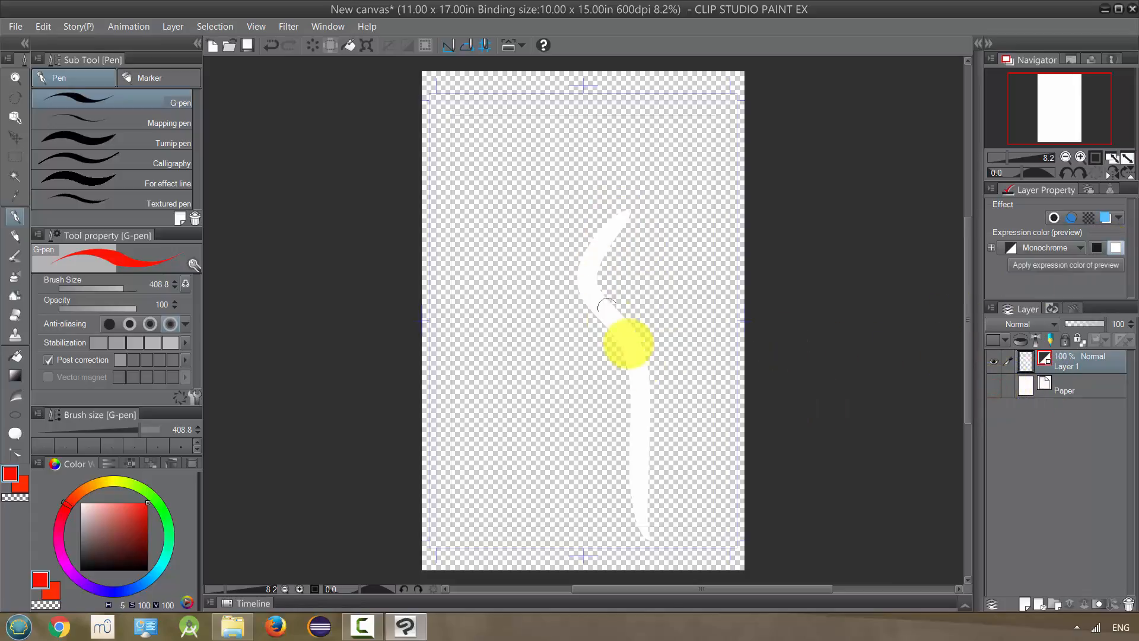
{"action": "left_click", "coordinate": [994, 387]}
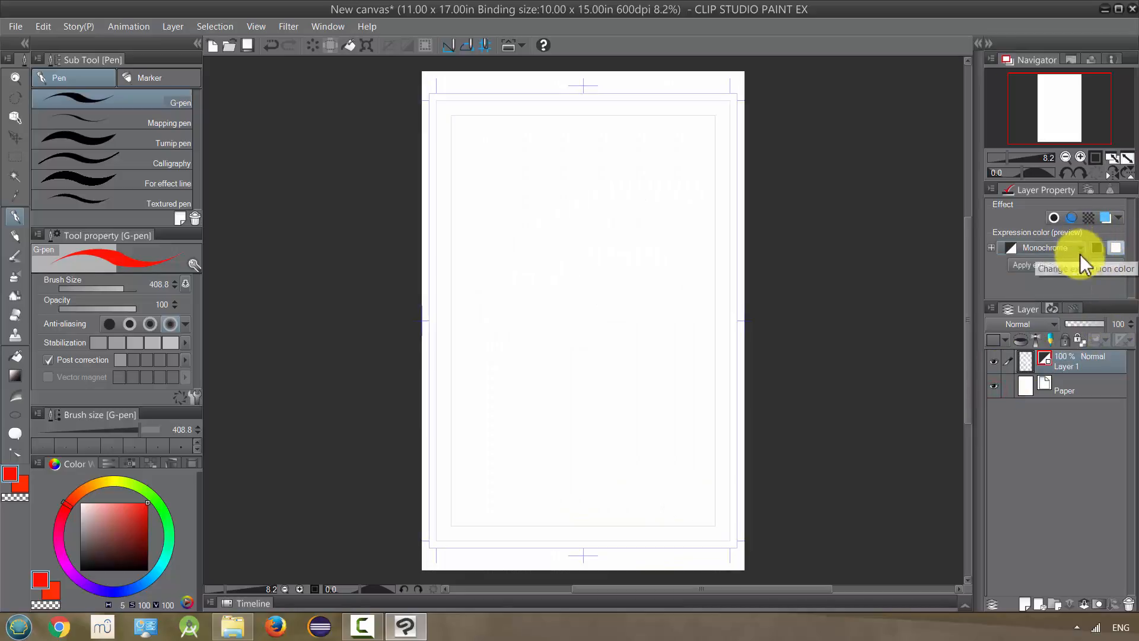
{"action": "left_click", "coordinate": [1100, 254]}
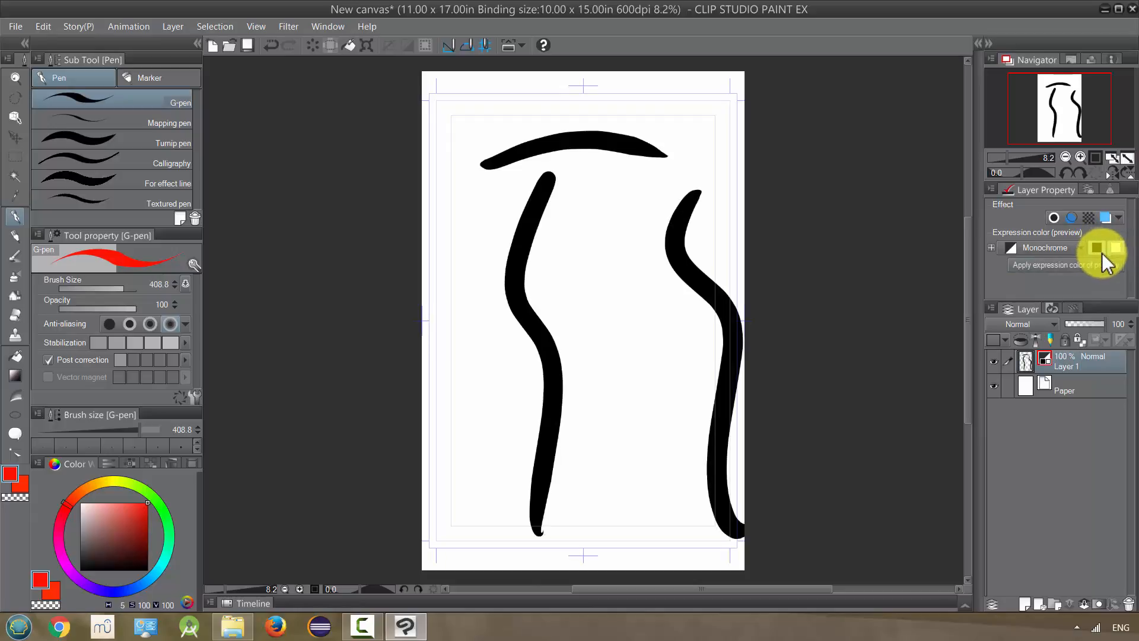
Step: Set Layer 1's expression color to Gray using white only, and check it with the Paper layer temporarily hidden
{"action": "left_click", "coordinate": [1078, 252]}
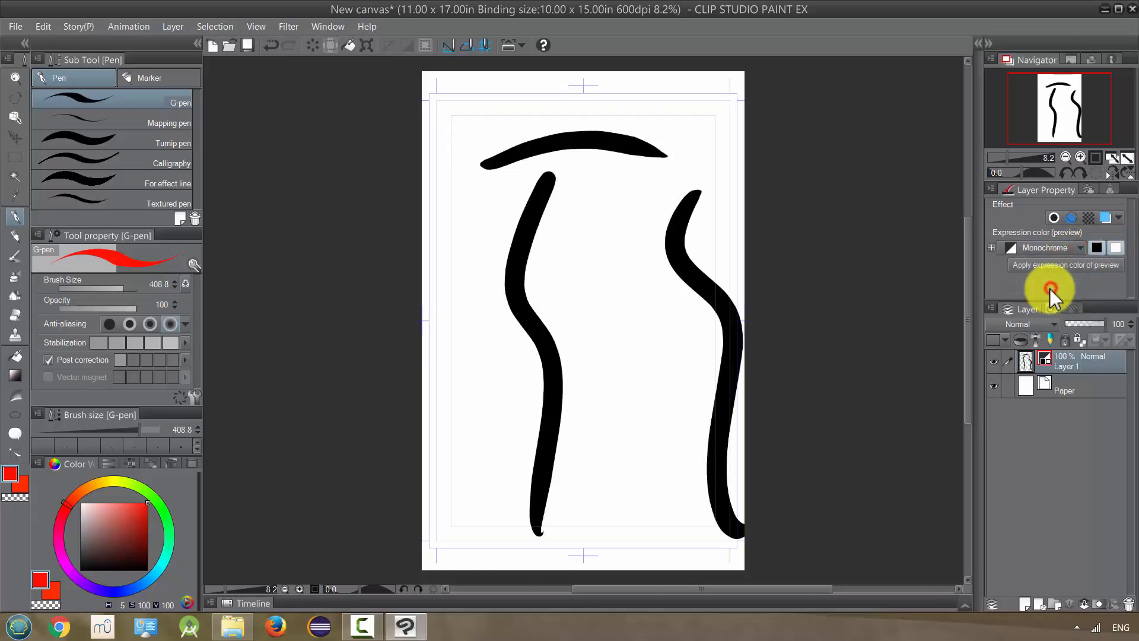
{"action": "left_click", "coordinate": [1048, 288]}
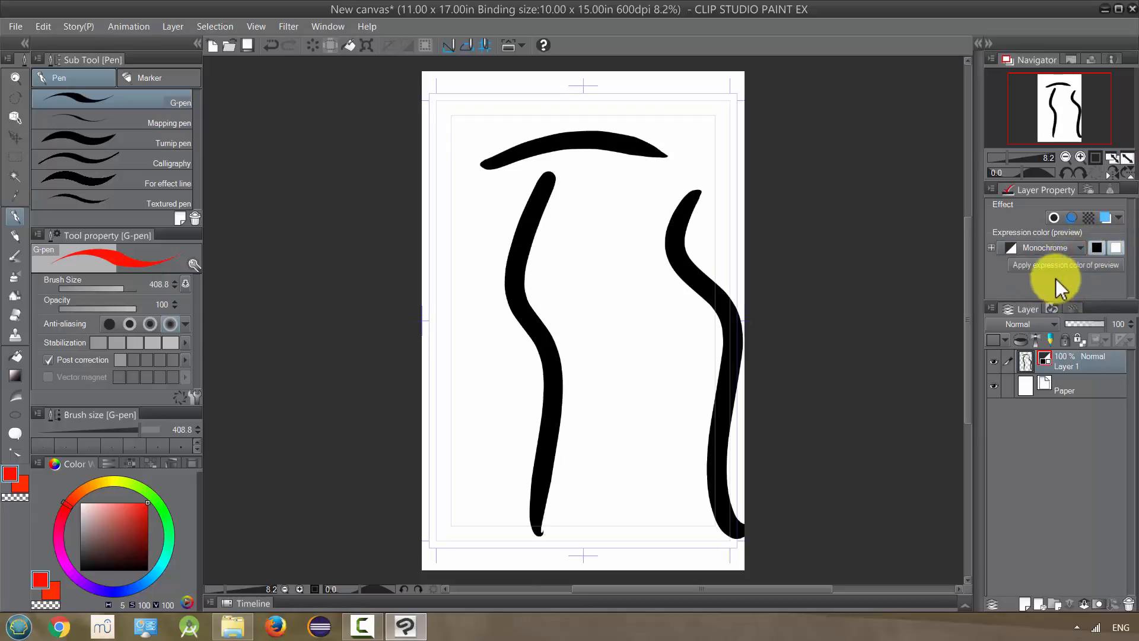
{"action": "left_click", "coordinate": [1116, 249]}
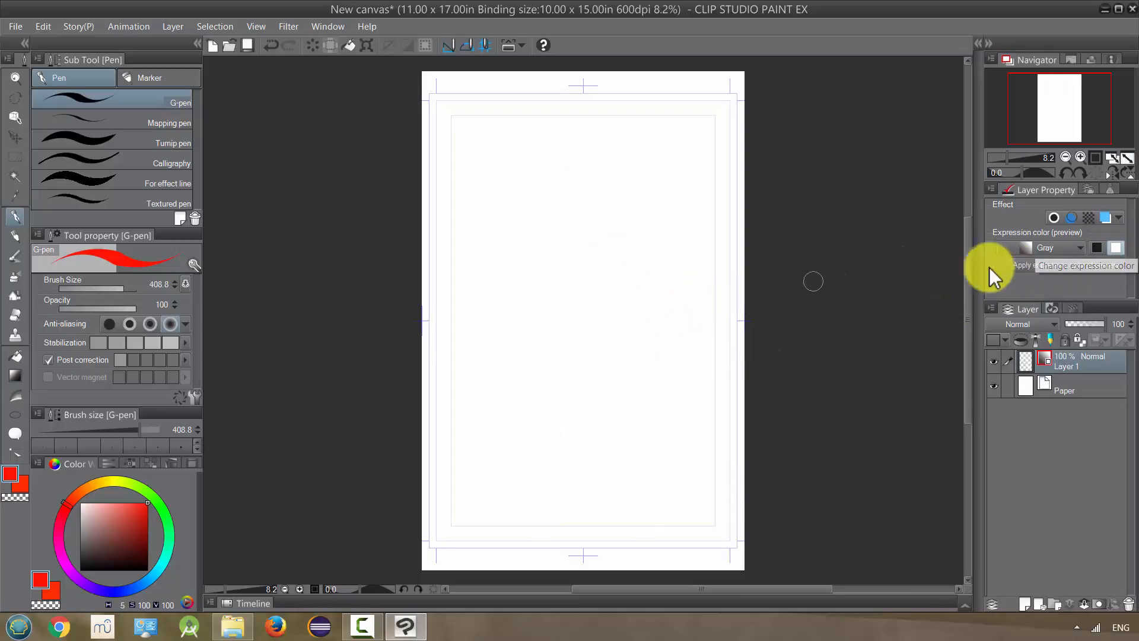
{"action": "left_click", "coordinate": [993, 386]}
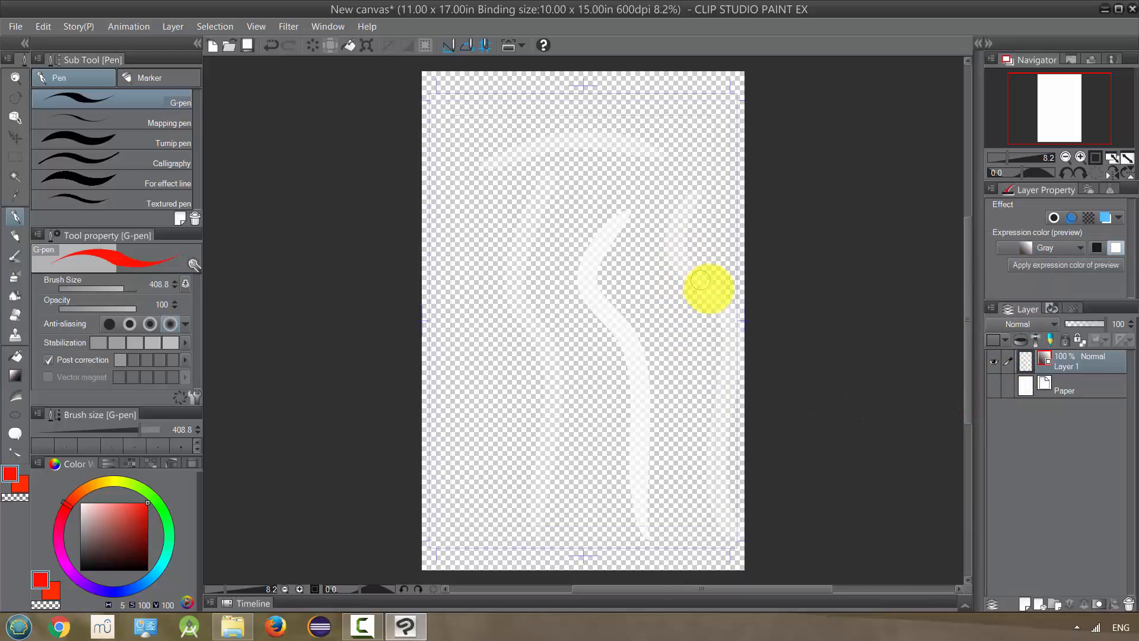
{"action": "left_click", "coordinate": [994, 389]}
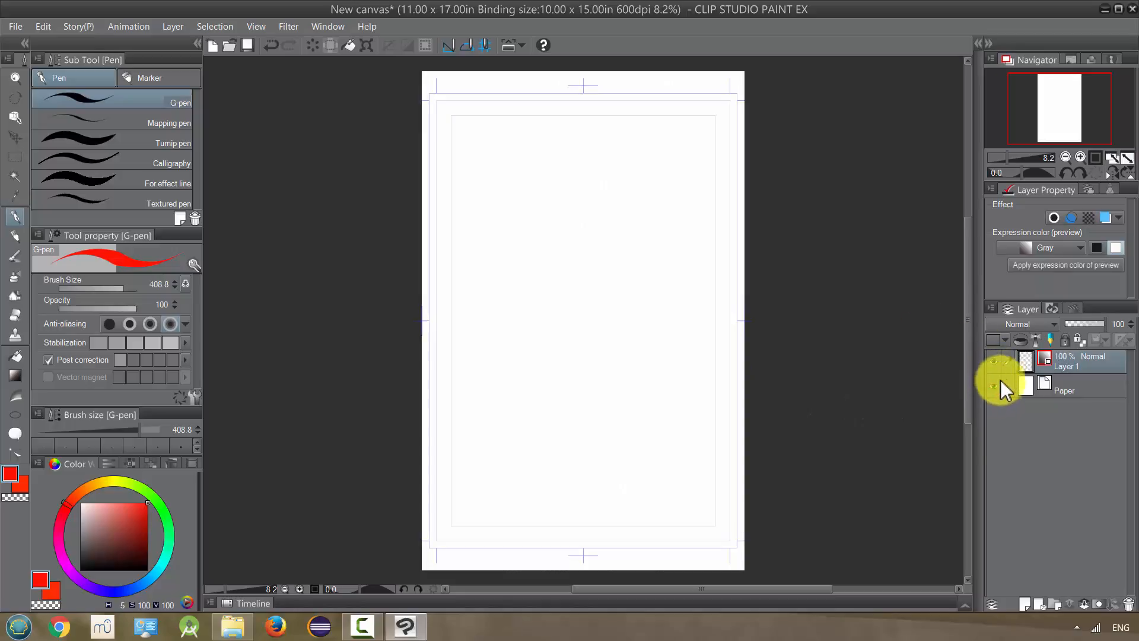
Step: Add a new raster layer, place it beneath Layer 1, and hide Layer 1
{"action": "left_click", "coordinate": [1030, 603]}
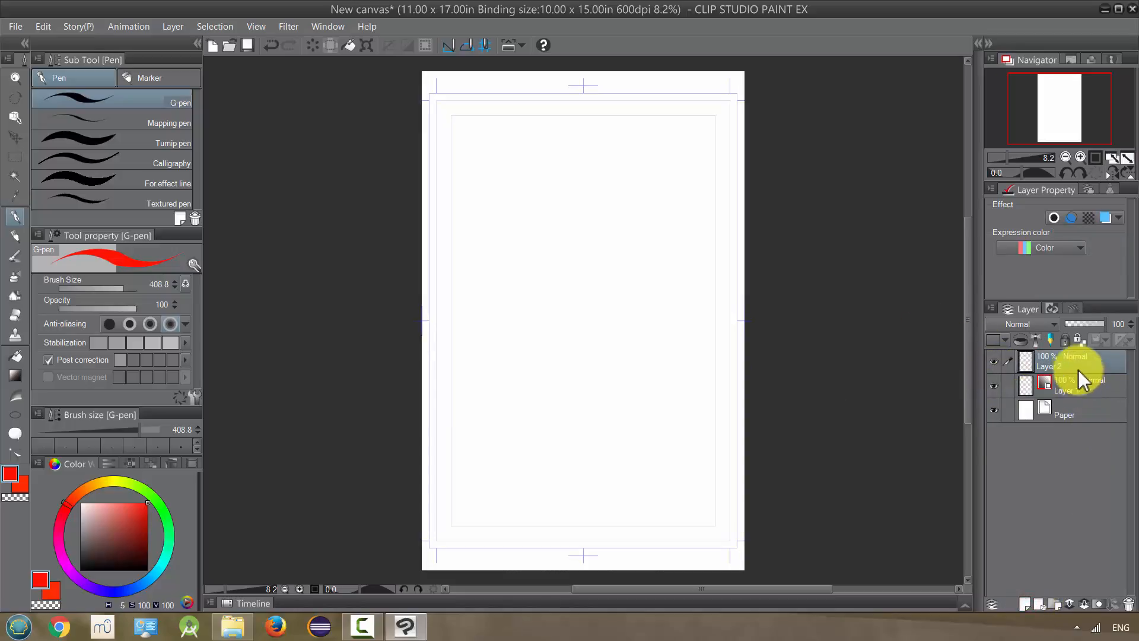
{"action": "left_click_drag", "start_coordinate": [1073, 394], "coordinate": [1041, 387]}
{"action": "left_click", "coordinate": [994, 361]}
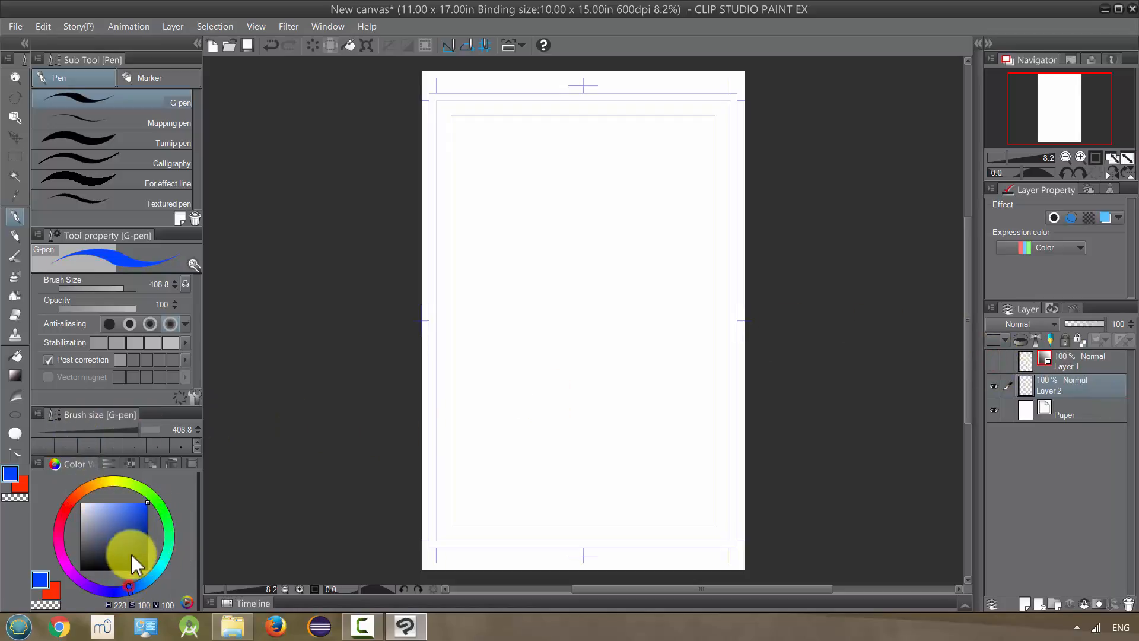
Step: Fill the whole of Layer 2 with dark blue (H 223, S 100, V 42) and show Layer 1 again
{"action": "left_click_drag", "start_coordinate": [131, 554], "coordinate": [151, 541]}
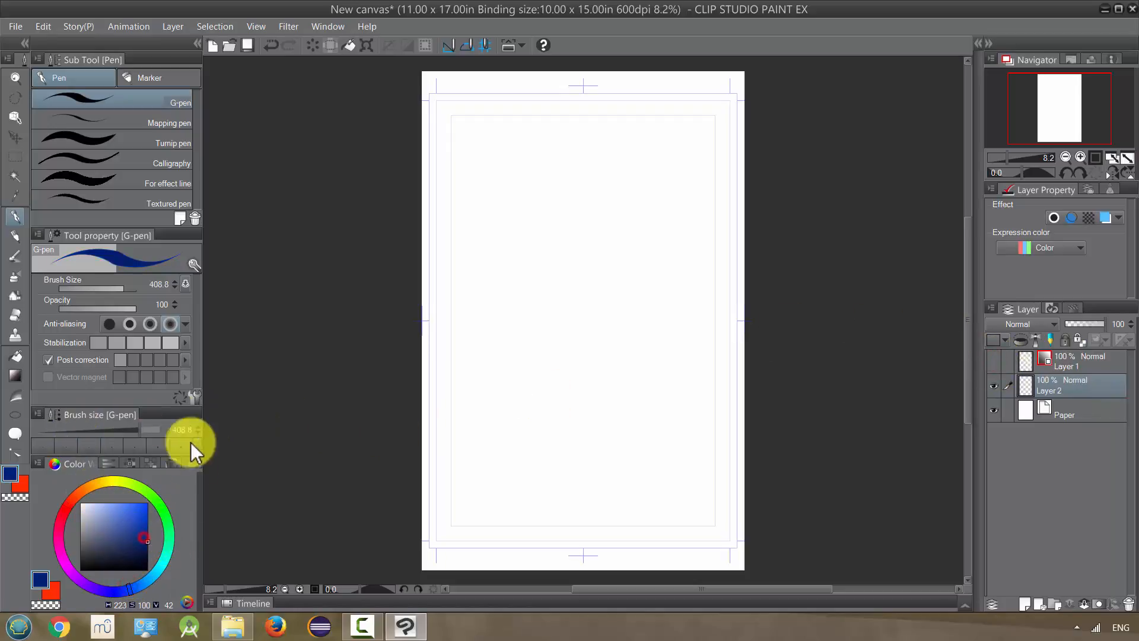
{"action": "left_click", "coordinate": [16, 357]}
{"action": "left_click", "coordinate": [517, 351]}
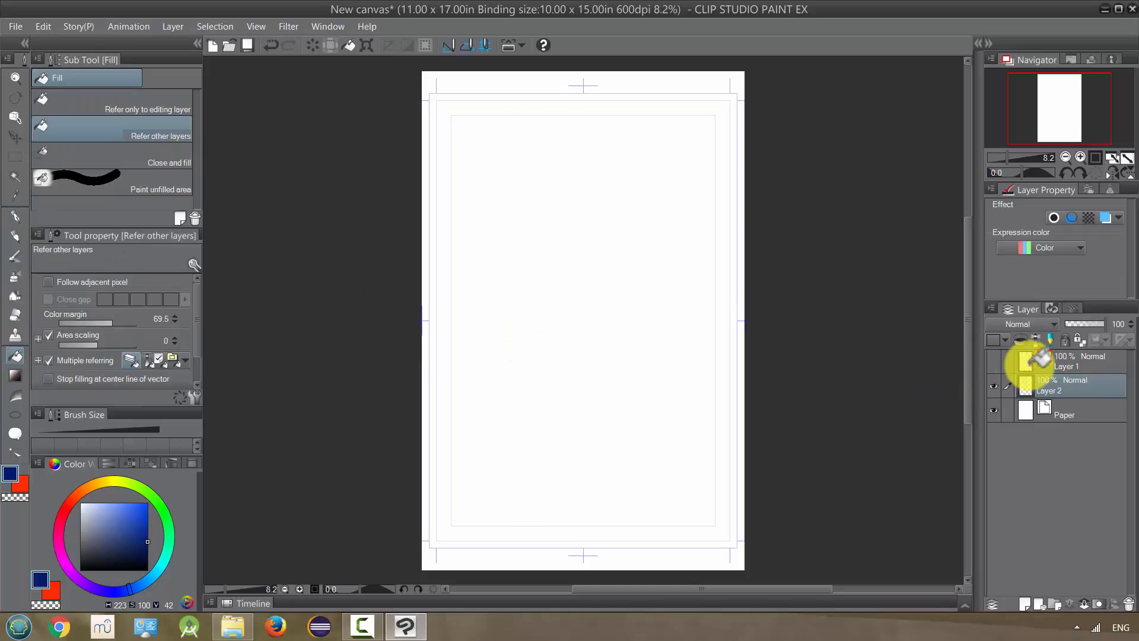
{"action": "left_click", "coordinate": [994, 361]}
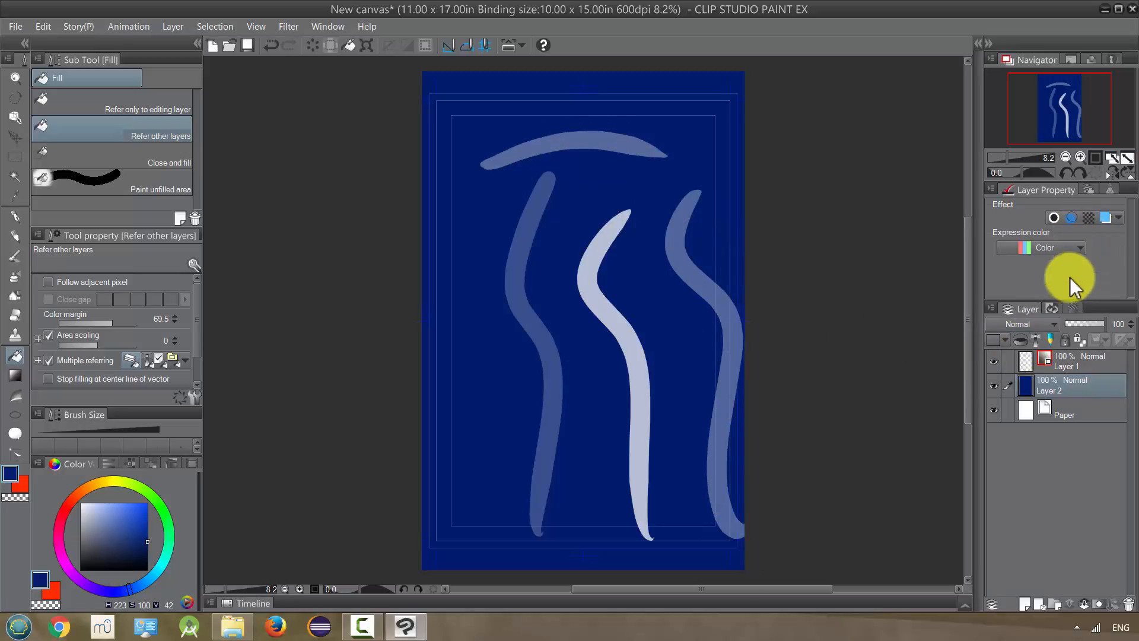
Step: Set Layer 1's expression color back to Color and hide the dark blue Layer 2
{"action": "left_click", "coordinate": [1058, 362]}
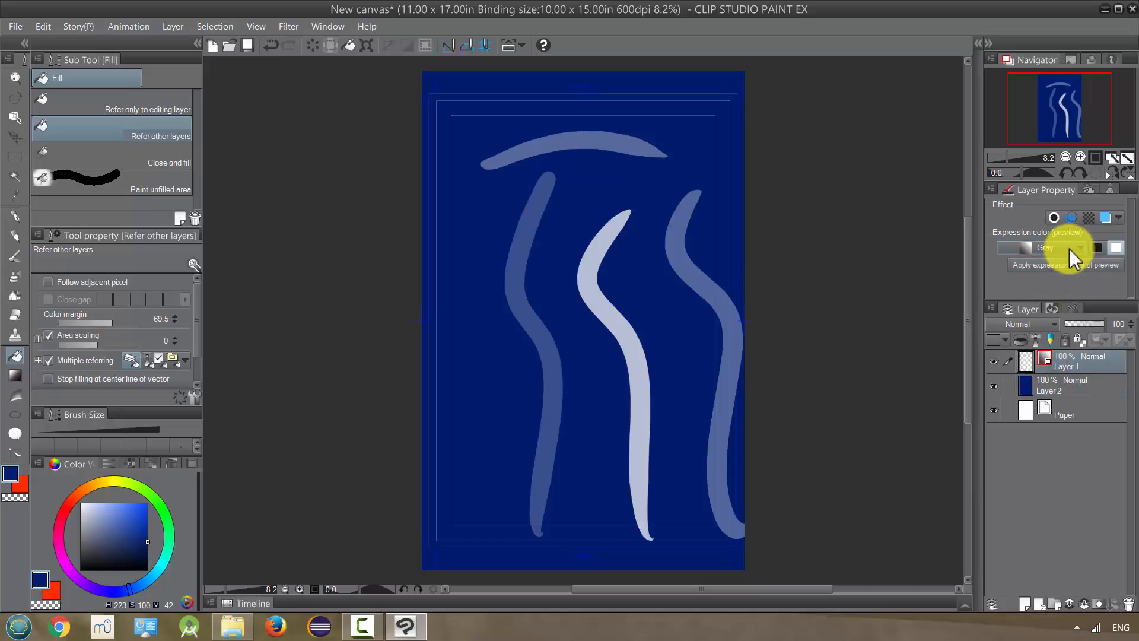
{"action": "left_click", "coordinate": [1081, 248]}
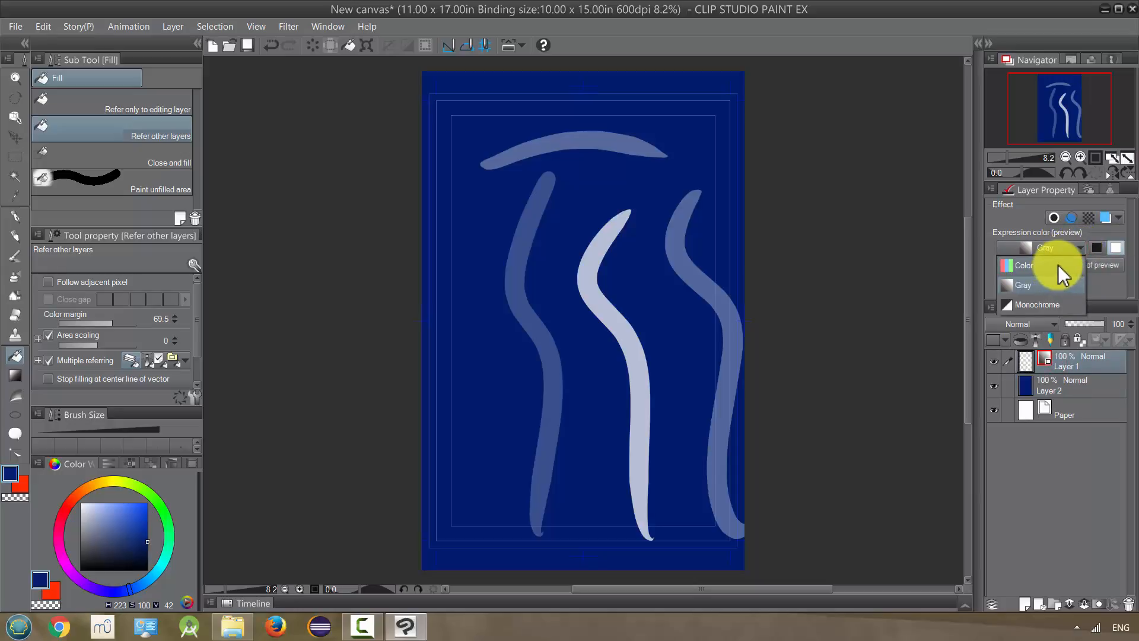
{"action": "left_click", "coordinate": [1060, 264]}
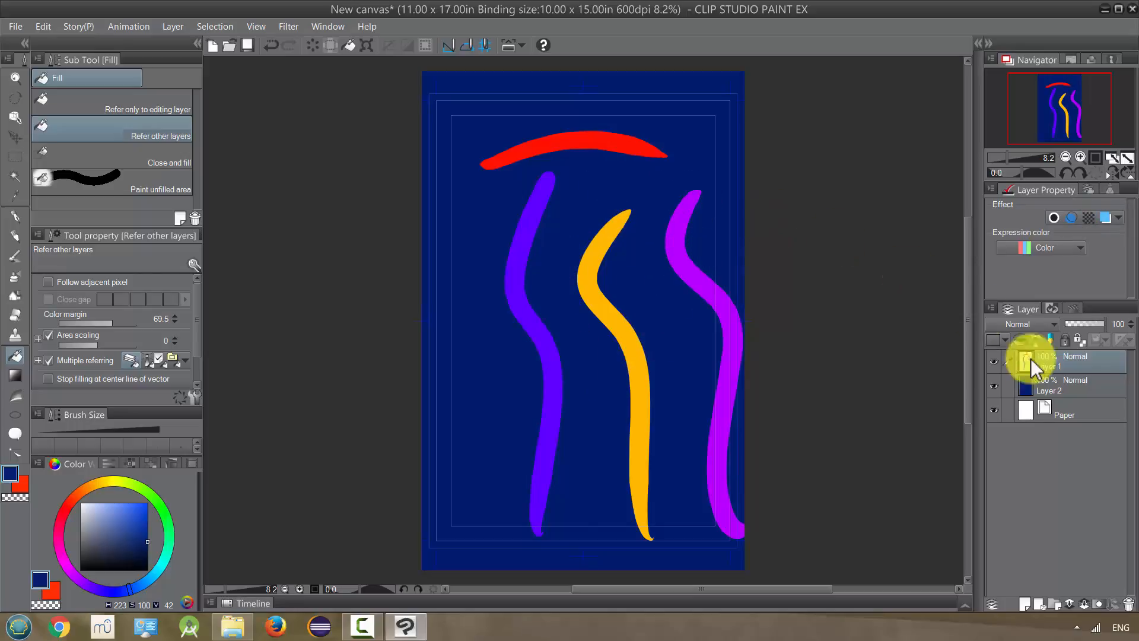
{"action": "left_click", "coordinate": [993, 389]}
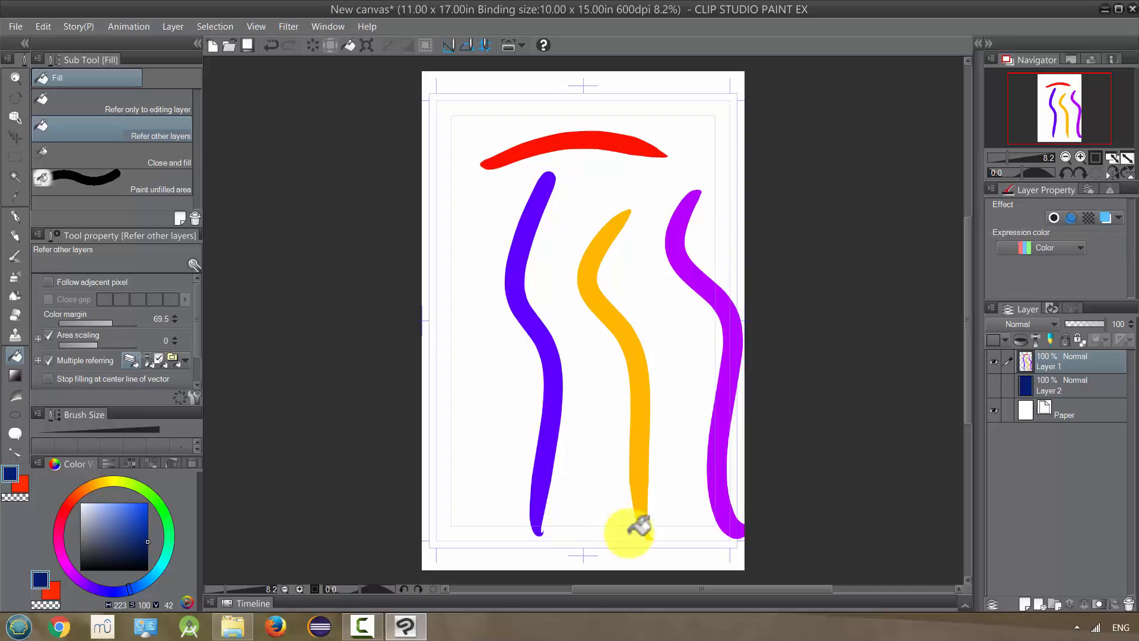
Step: Try the Layer color effect on Layer 1 with dark red (131, 14, 17), and turn the effect off again
{"action": "left_click", "coordinate": [1105, 220]}
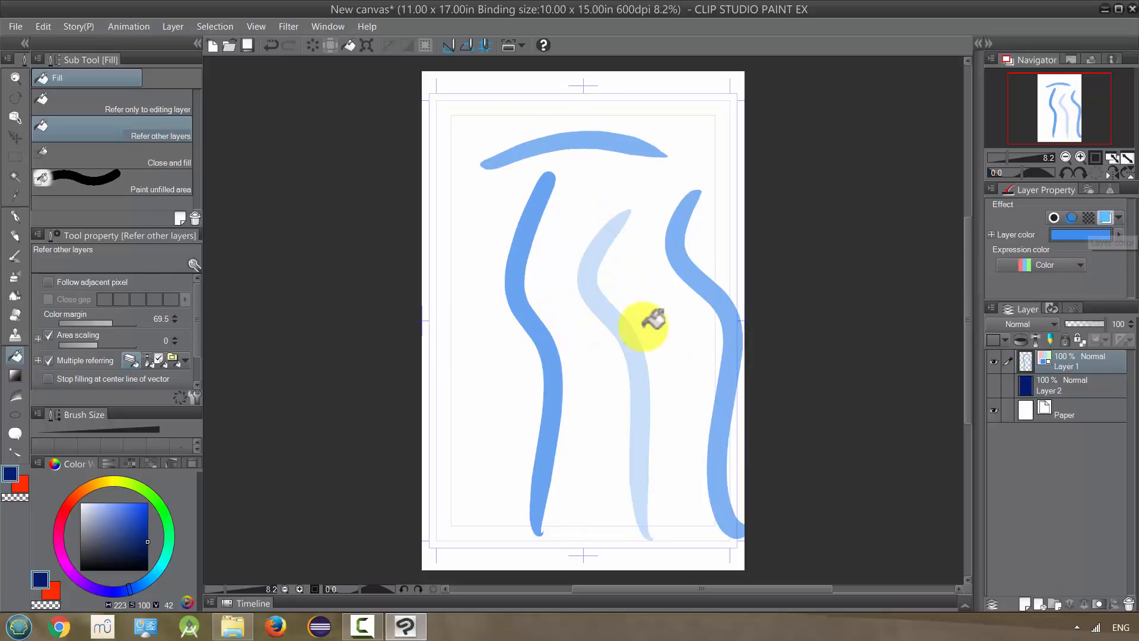
{"action": "left_click", "coordinate": [1107, 236]}
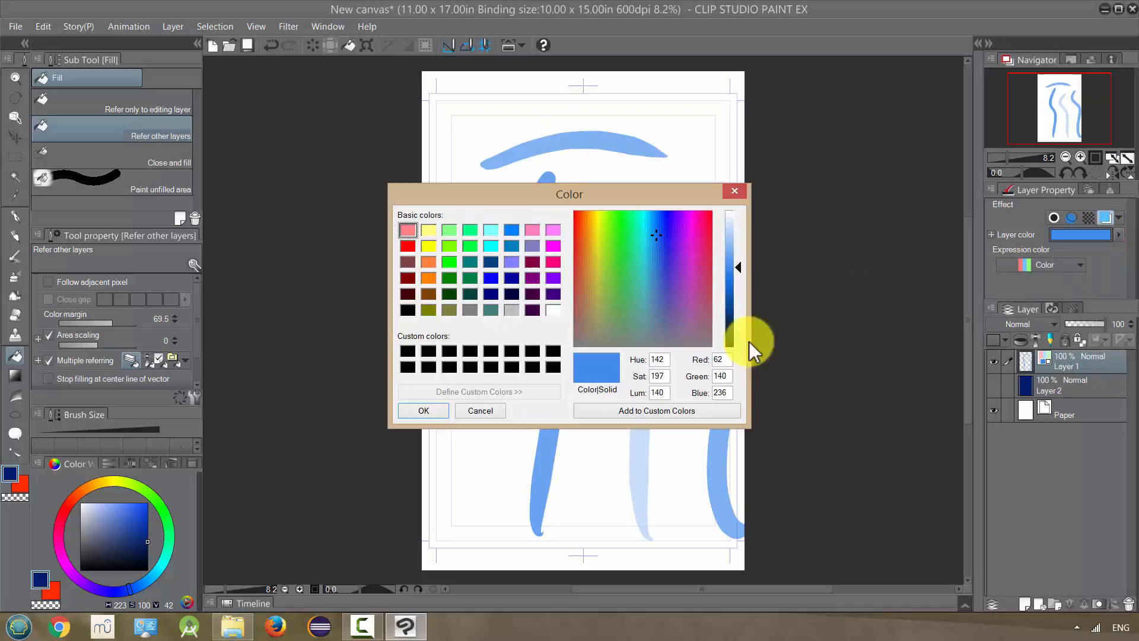
{"action": "left_click", "coordinate": [710, 237]}
{"action": "left_click", "coordinate": [732, 309]}
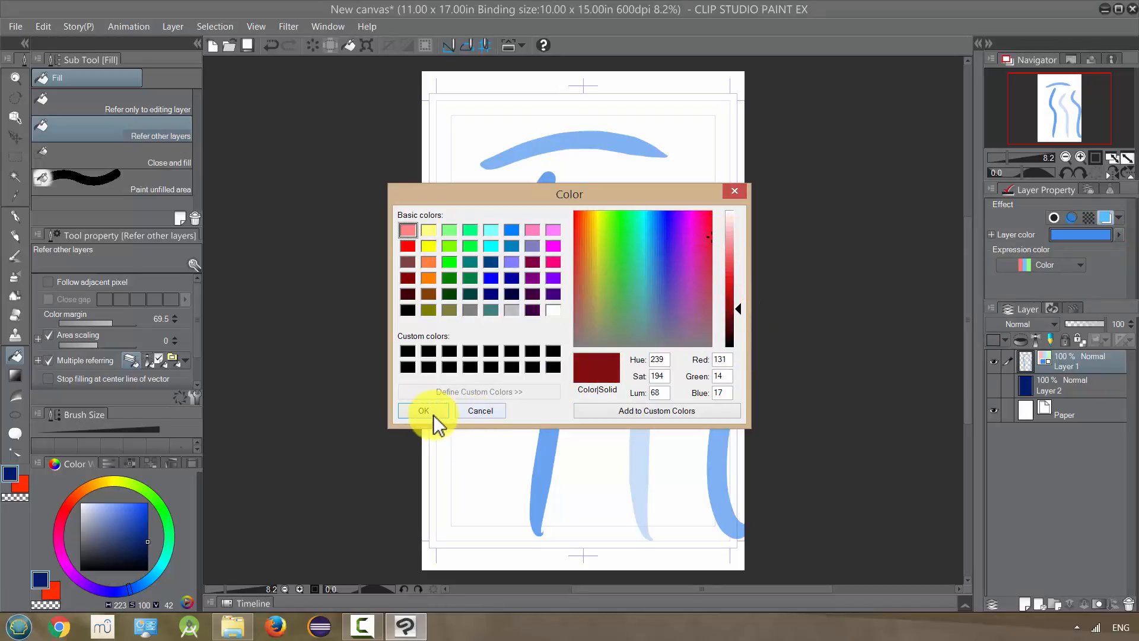
{"action": "left_click", "coordinate": [426, 411]}
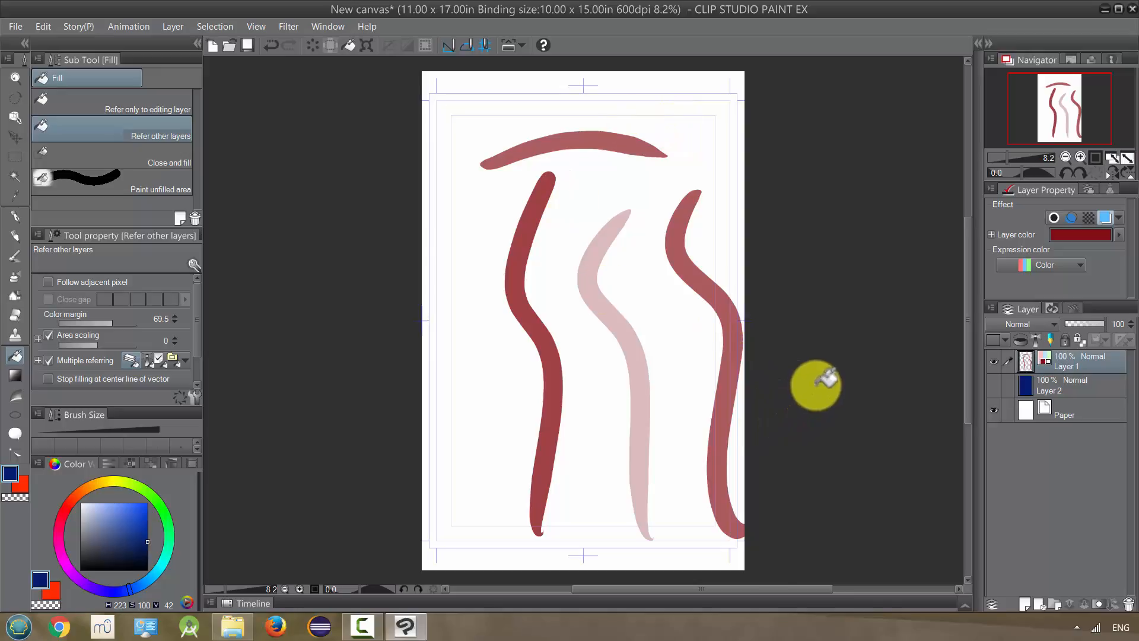
{"action": "left_click", "coordinate": [1107, 218]}
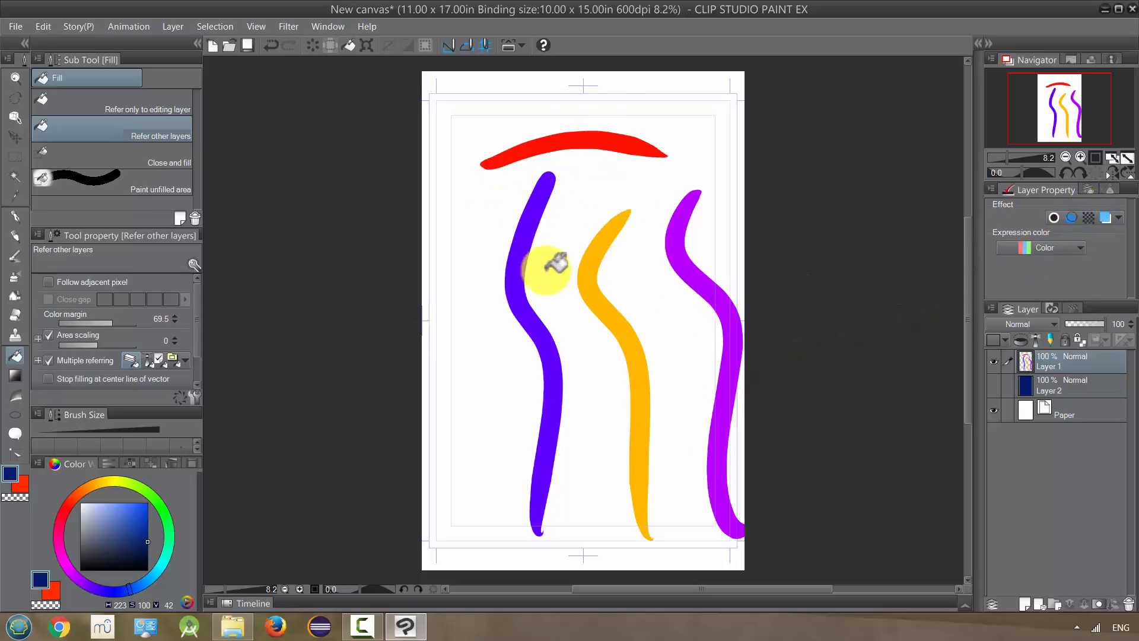
Step: Turn on the Tone effect for Layer 1 and examine the dot pattern on the blue stroke up close
{"action": "left_click", "coordinate": [1094, 217]}
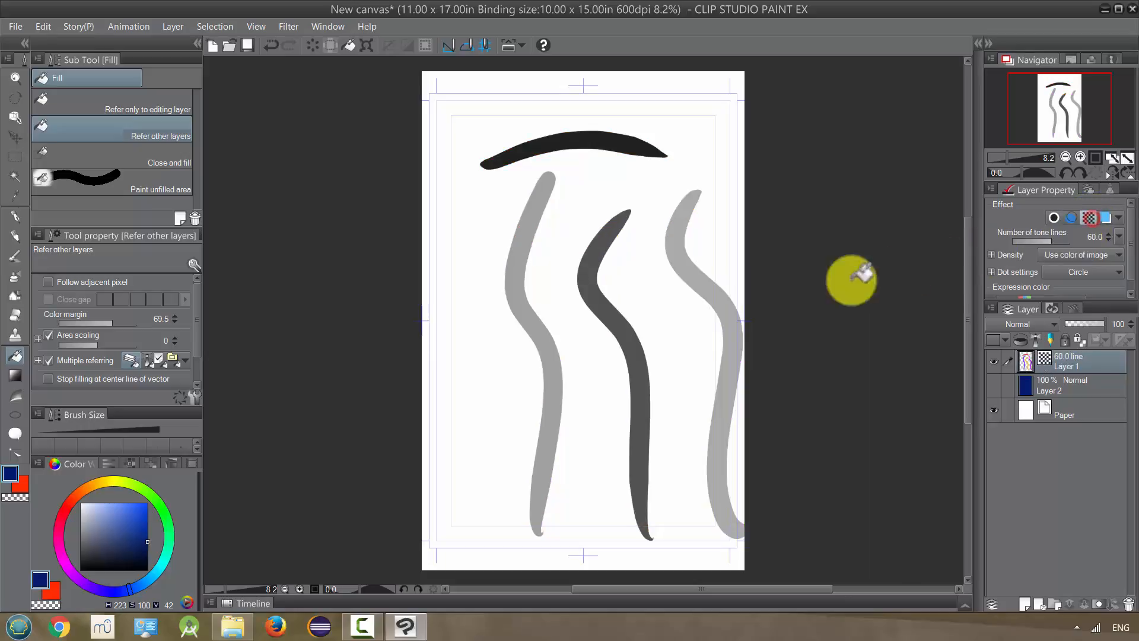
{"action": "scroll", "coordinate": [560, 282], "scroll_direction": "up", "scroll_amount": 6}
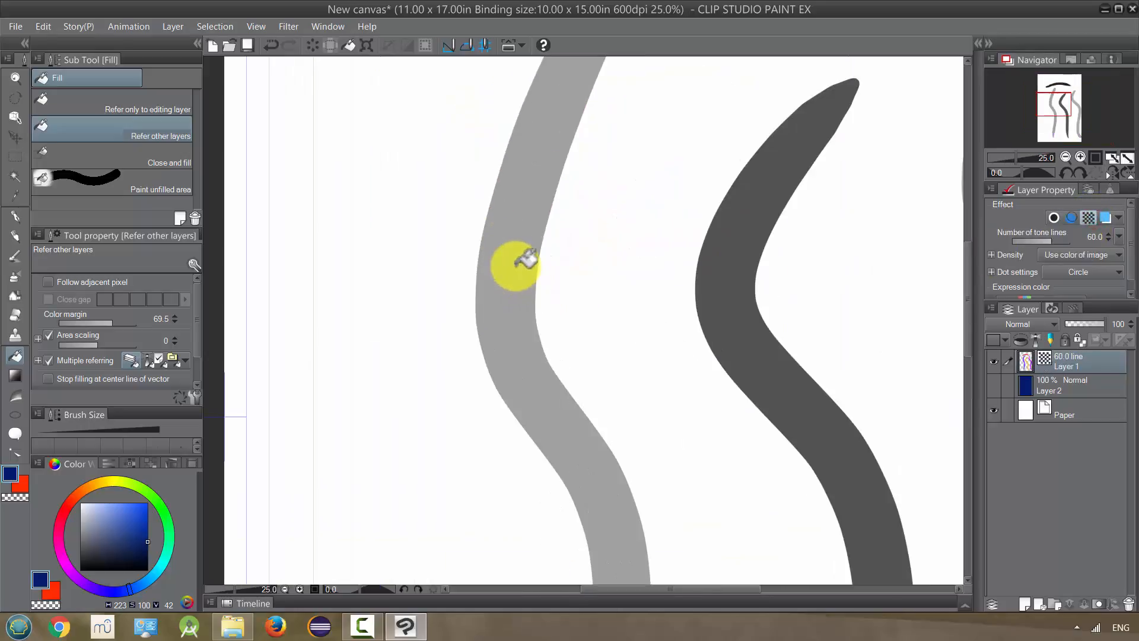
{"action": "scroll", "coordinate": [528, 276], "scroll_direction": "up", "scroll_amount": 3}
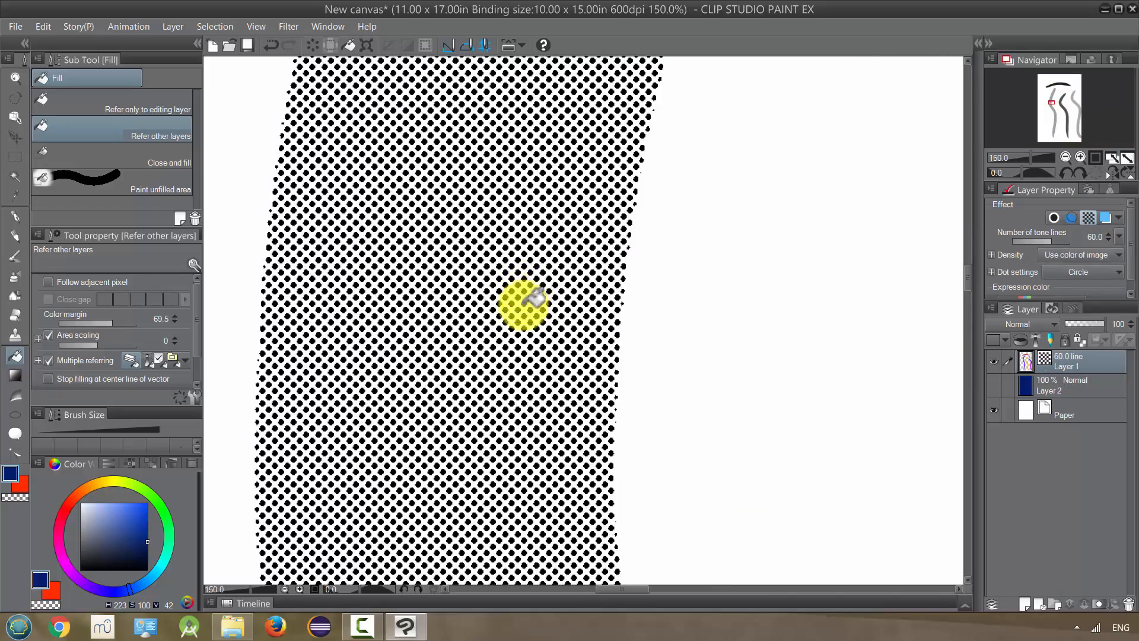
{"action": "key", "text": "ctrl+minus"}
{"action": "key", "text": "ctrl+minus"}
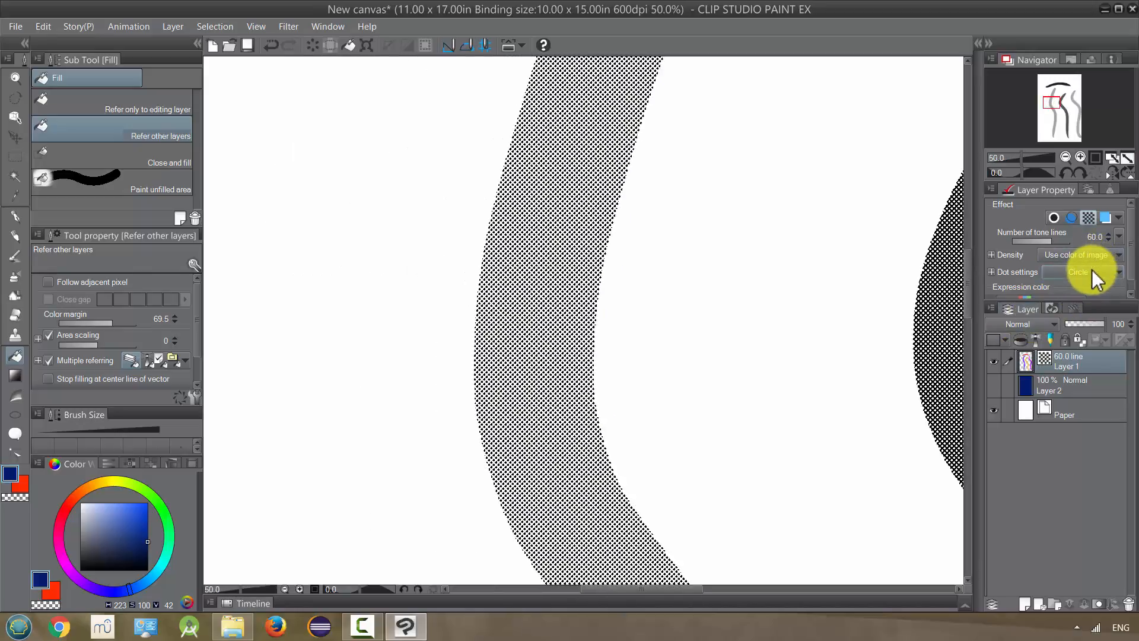
Step: Set Layer 1's tone dot shape to Star and the number of tone lines to 31.9
{"action": "left_click", "coordinate": [1092, 270]}
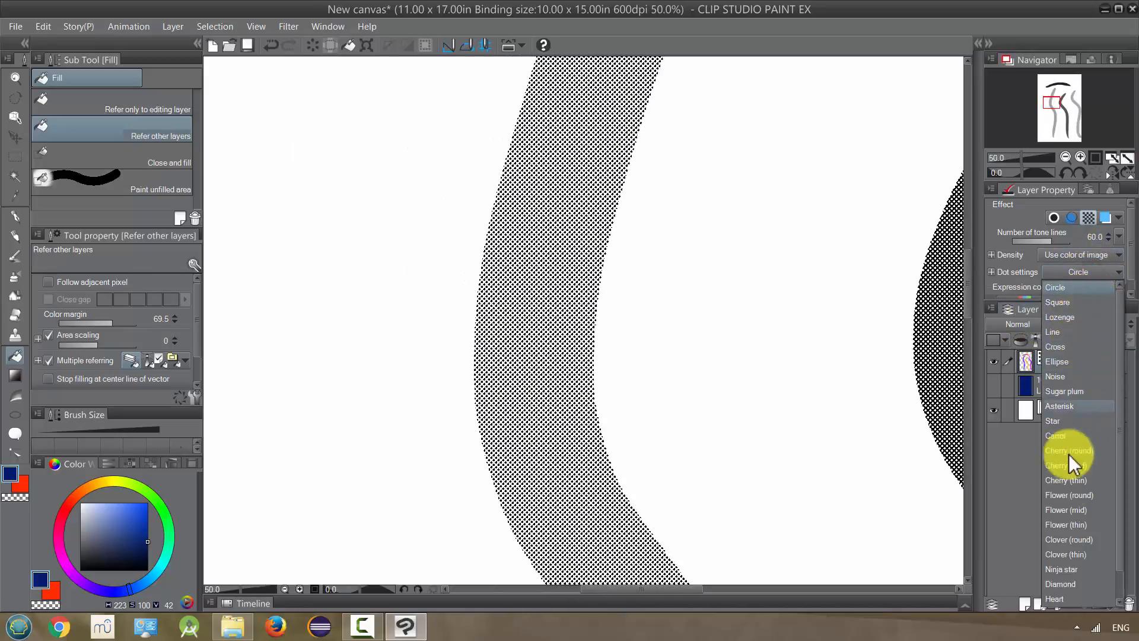
{"action": "left_click", "coordinate": [1065, 421]}
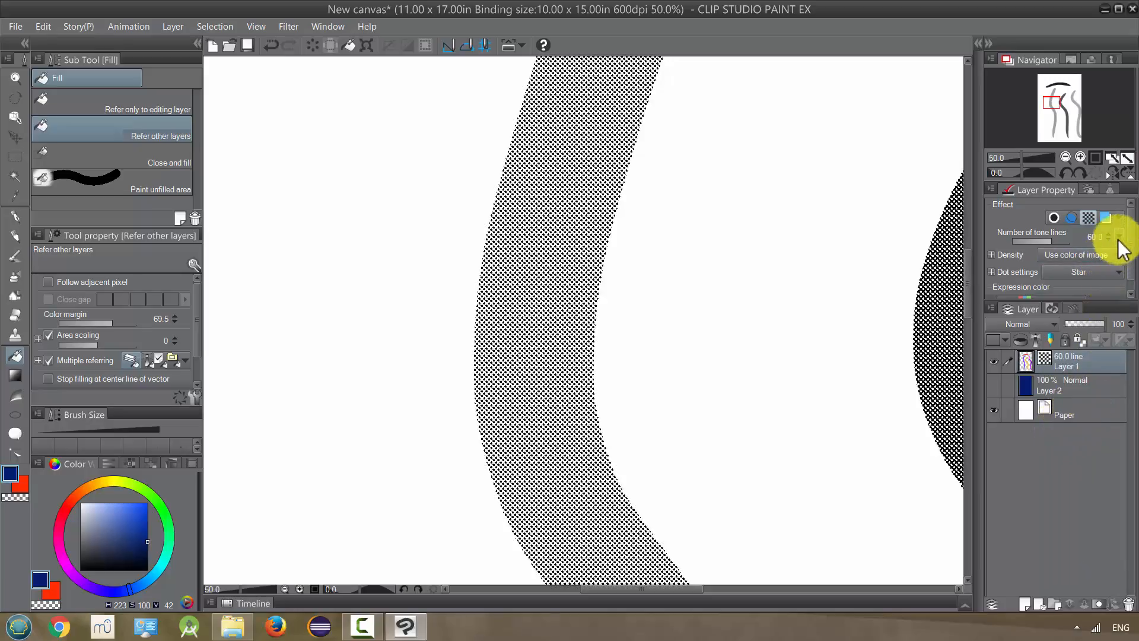
{"action": "left_click_drag", "start_coordinate": [1036, 245], "coordinate": [1031, 244]}
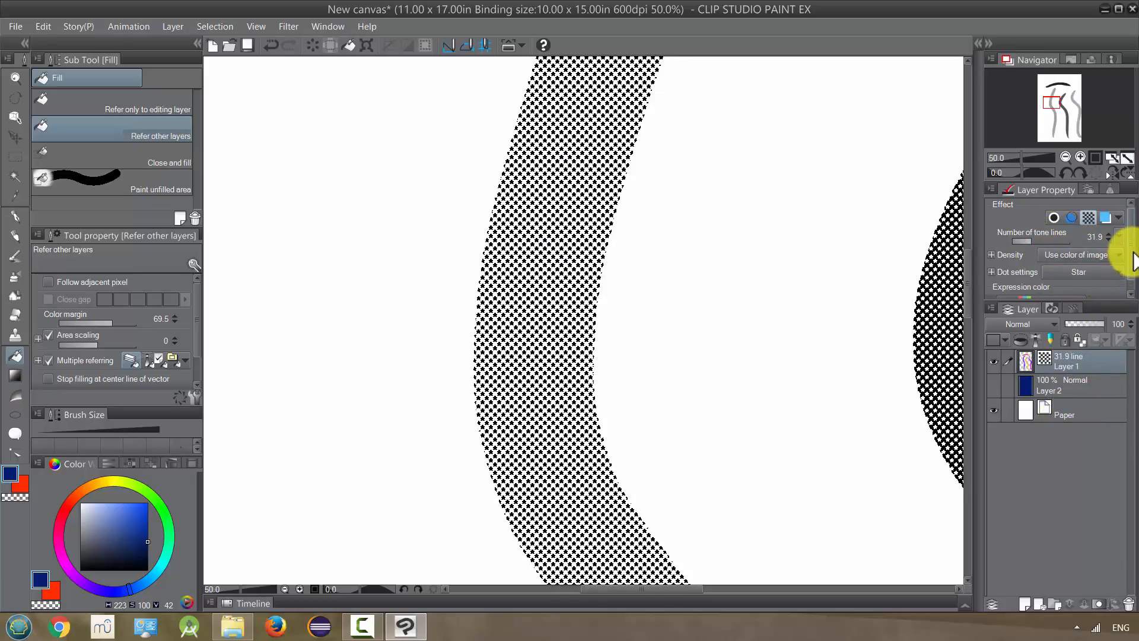
{"action": "left_click_drag", "start_coordinate": [1130, 254], "coordinate": [1131, 288]}
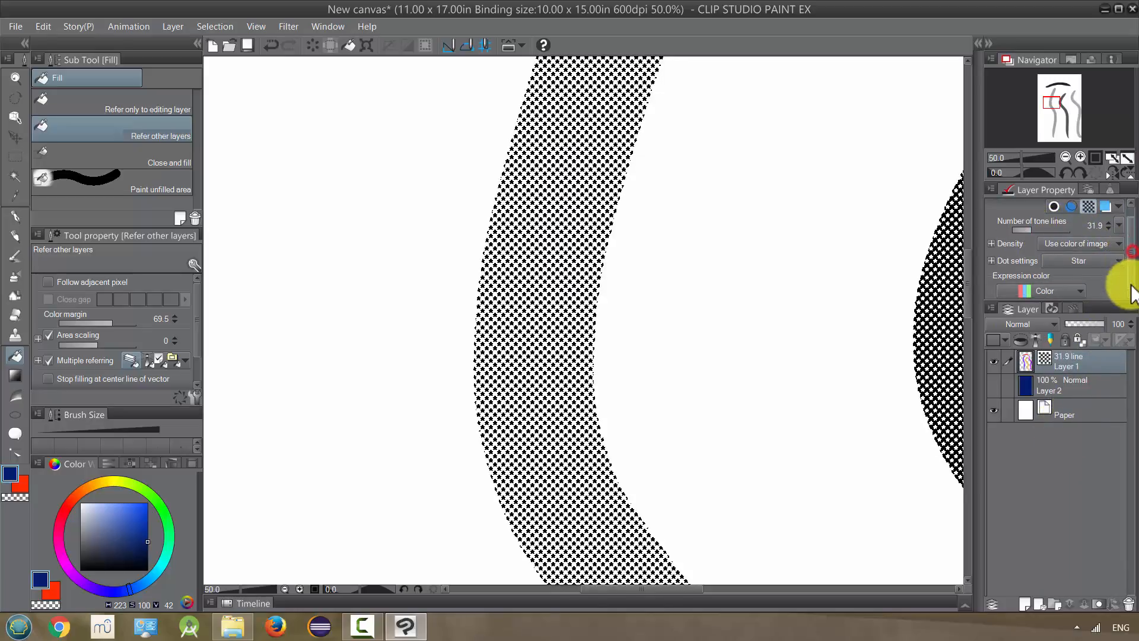
Step: Try 20.5 and 30.3 as Layer 1's number of tone lines, and turn the Tone effect off again
{"action": "left_click", "coordinate": [1077, 244]}
{"action": "left_click", "coordinate": [1075, 244]}
{"action": "mouse_move", "coordinate": [1042, 231]}
{"action": "left_mouse_down"}
{"action": "mouse_move", "coordinate": [1062, 230]}
{"action": "mouse_move", "coordinate": [1023, 233]}
{"action": "left_mouse_up"}
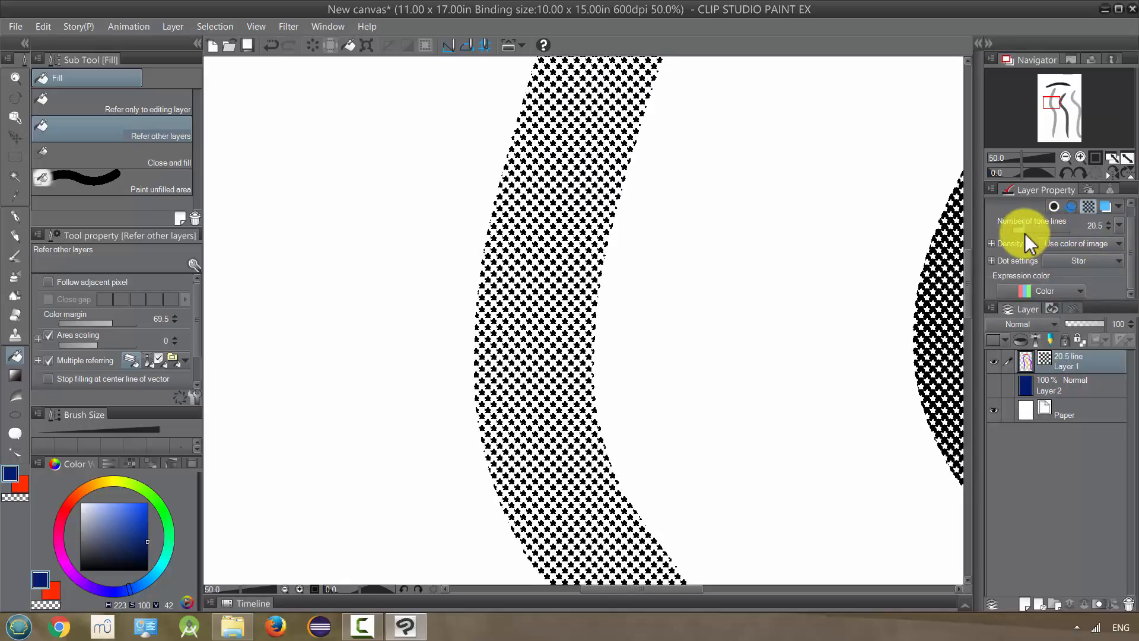
{"action": "left_click_drag", "start_coordinate": [1130, 239], "coordinate": [1122, 213]}
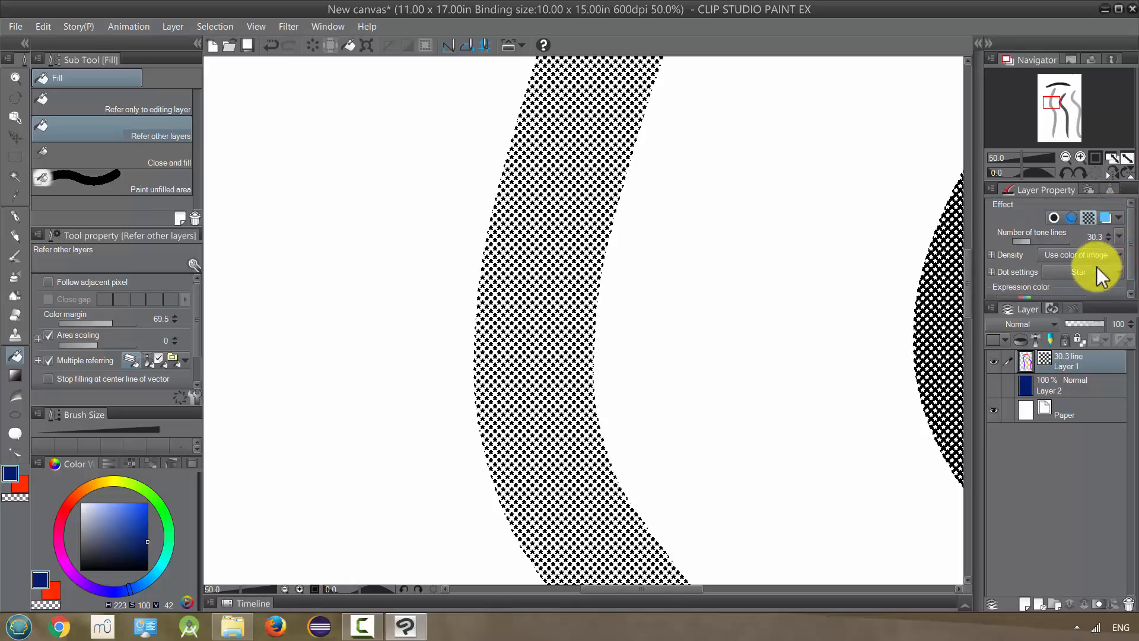
{"action": "left_click", "coordinate": [1089, 218]}
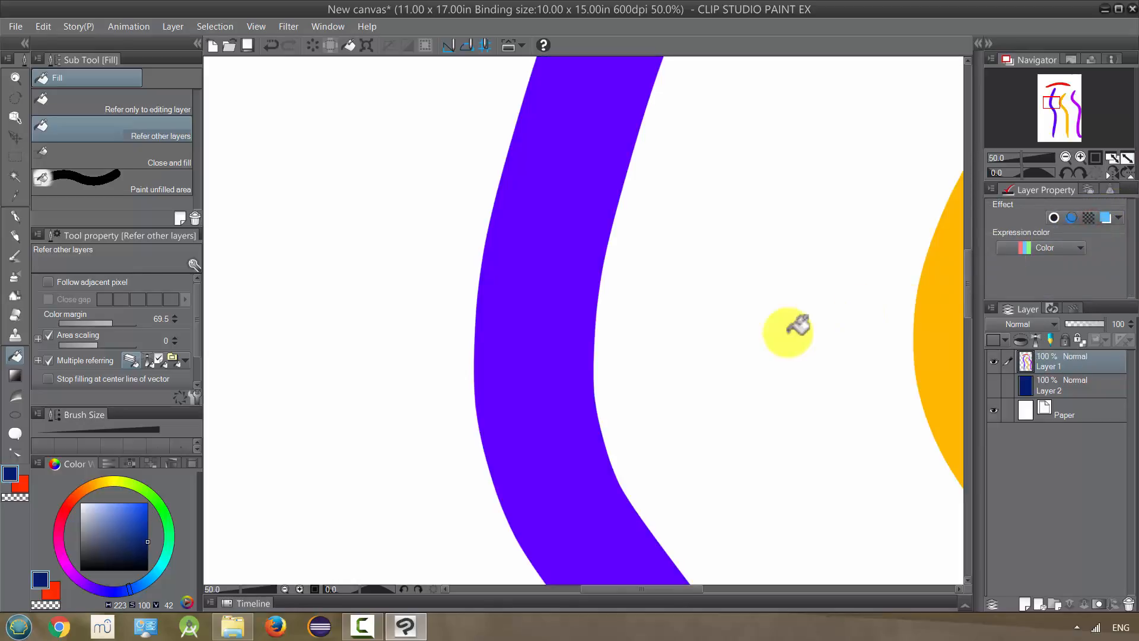
{"action": "key", "text": "ctrl+0"}
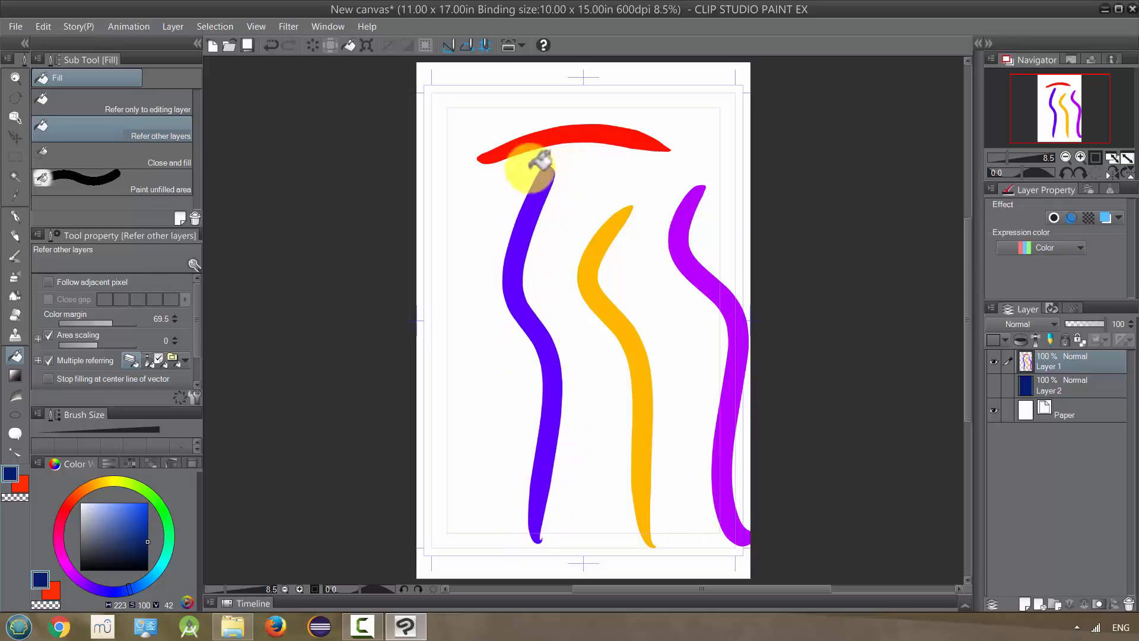
Step: Try the Extract line effect on Layer 1, examine the resulting outlines, and turn the effect off again
{"action": "left_click", "coordinate": [1071, 220]}
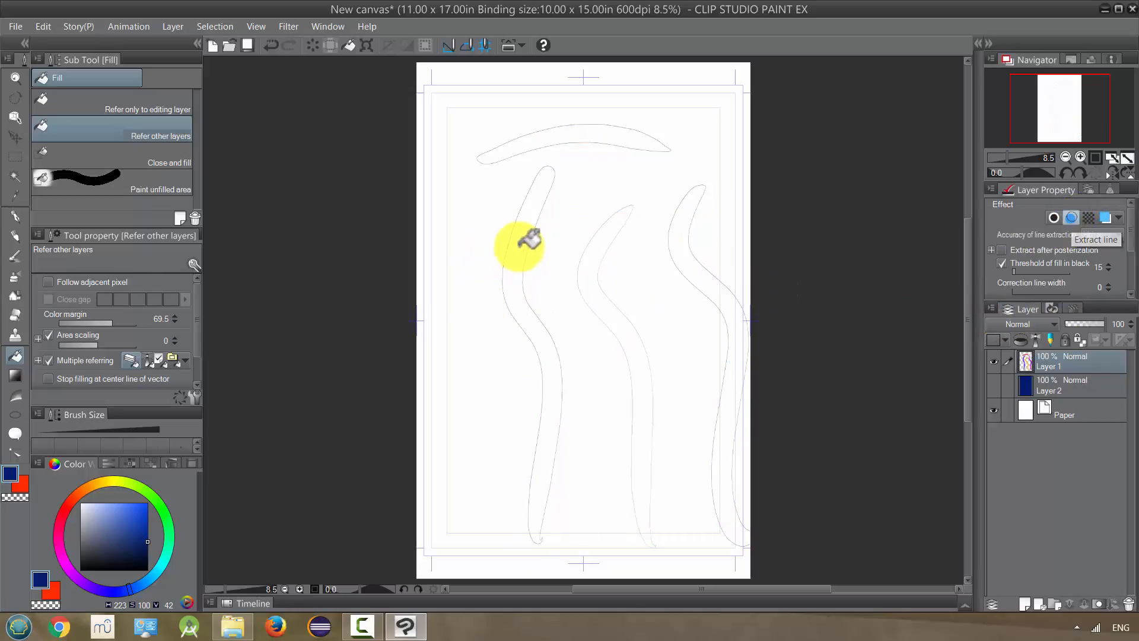
{"action": "scroll", "coordinate": [530, 227], "scroll_direction": "up", "scroll_amount": 1}
{"action": "scroll", "coordinate": [526, 238], "scroll_direction": "up", "scroll_amount": 3}
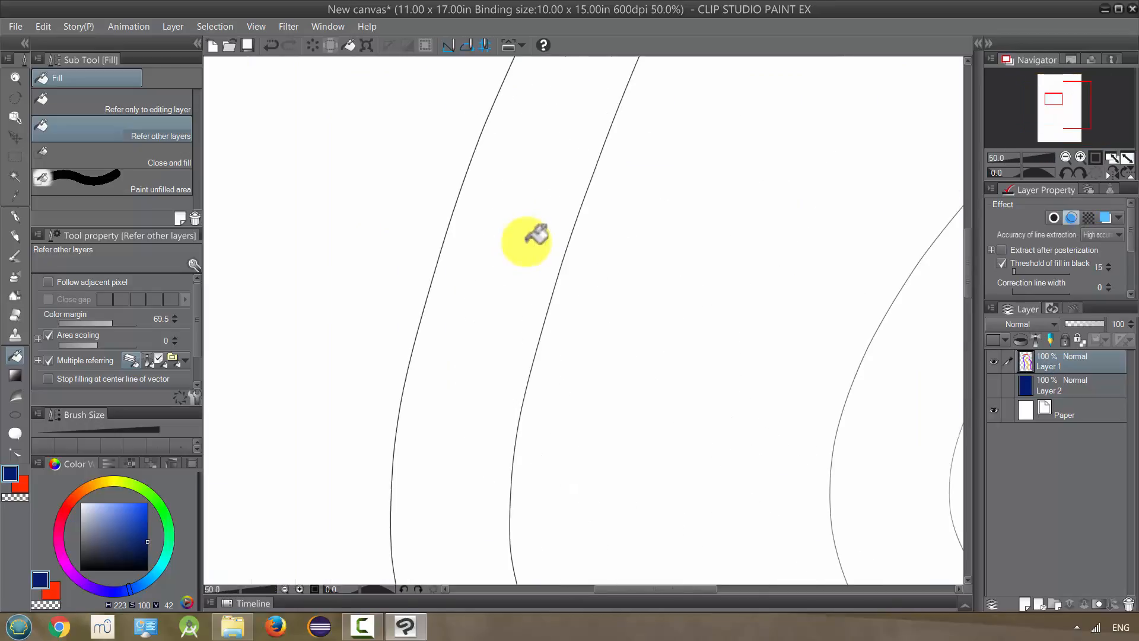
{"action": "scroll", "coordinate": [537, 243], "scroll_direction": "down", "scroll_amount": 3}
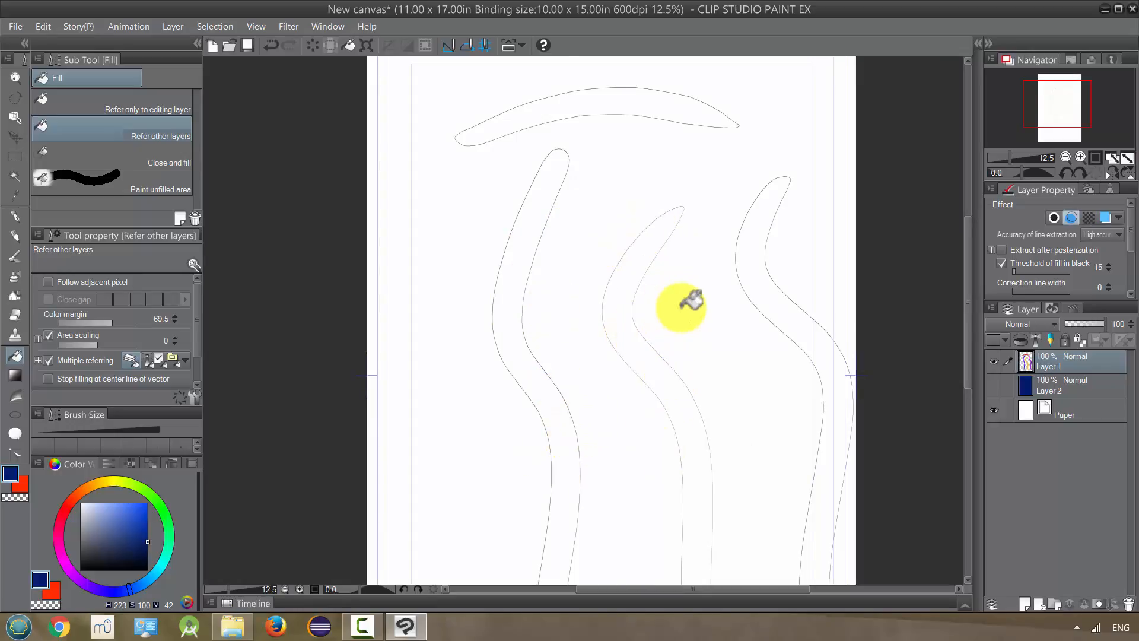
{"action": "scroll", "coordinate": [688, 311], "scroll_direction": "down", "scroll_amount": 2}
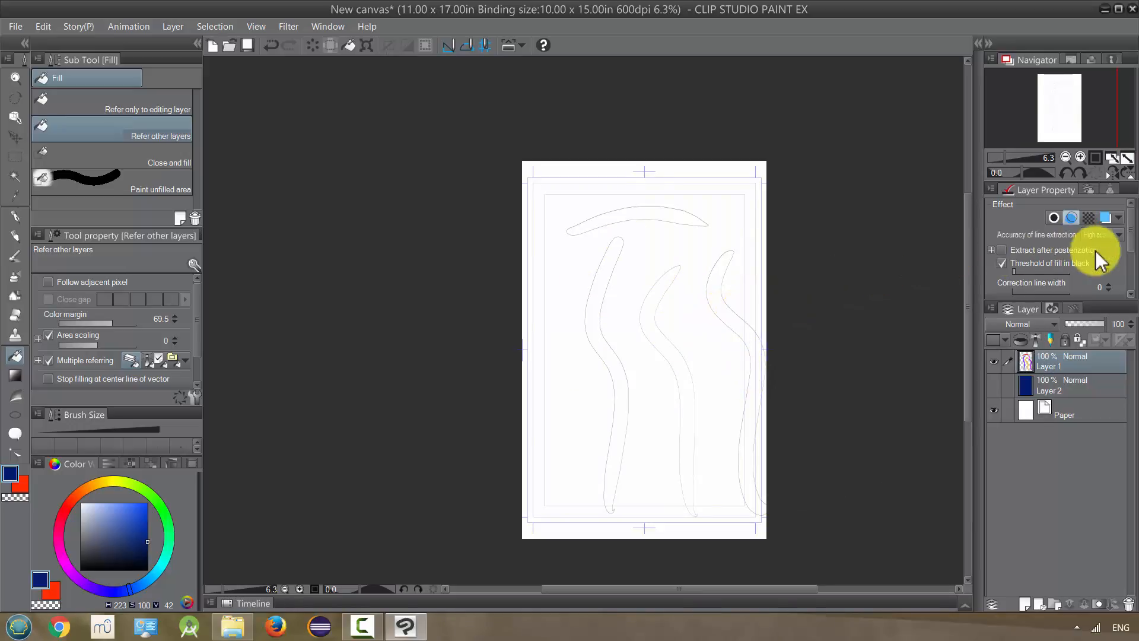
{"action": "left_click", "coordinate": [1072, 218]}
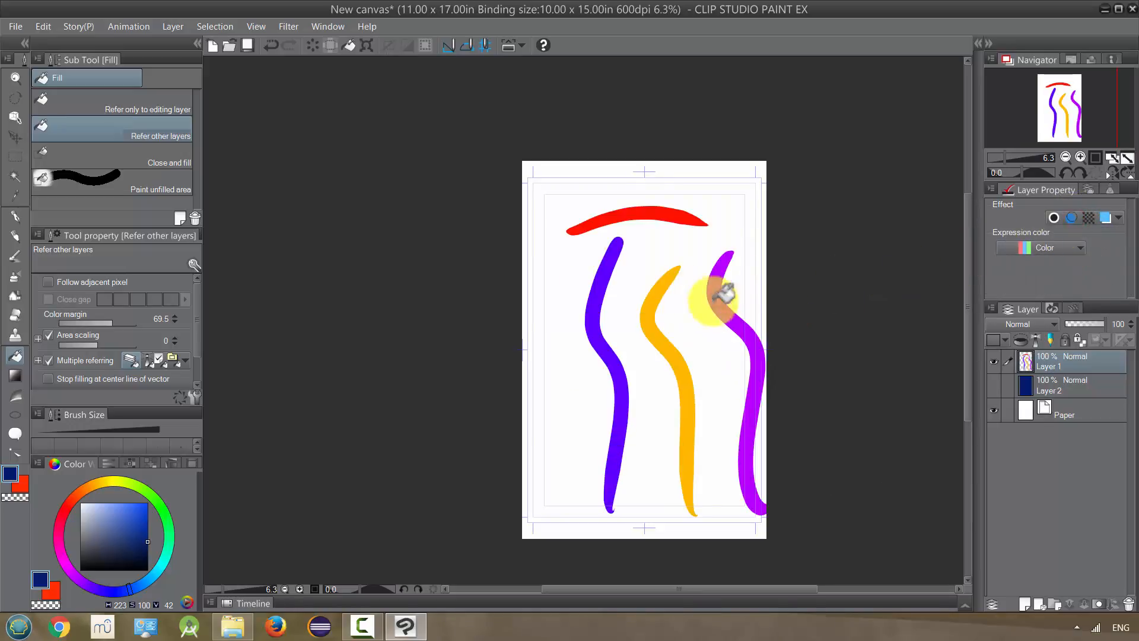
Step: Add an Edge border effect to Layer 1's strokes with a black edge color and an edge thickness of 64.7
{"action": "left_click", "coordinate": [1056, 218]}
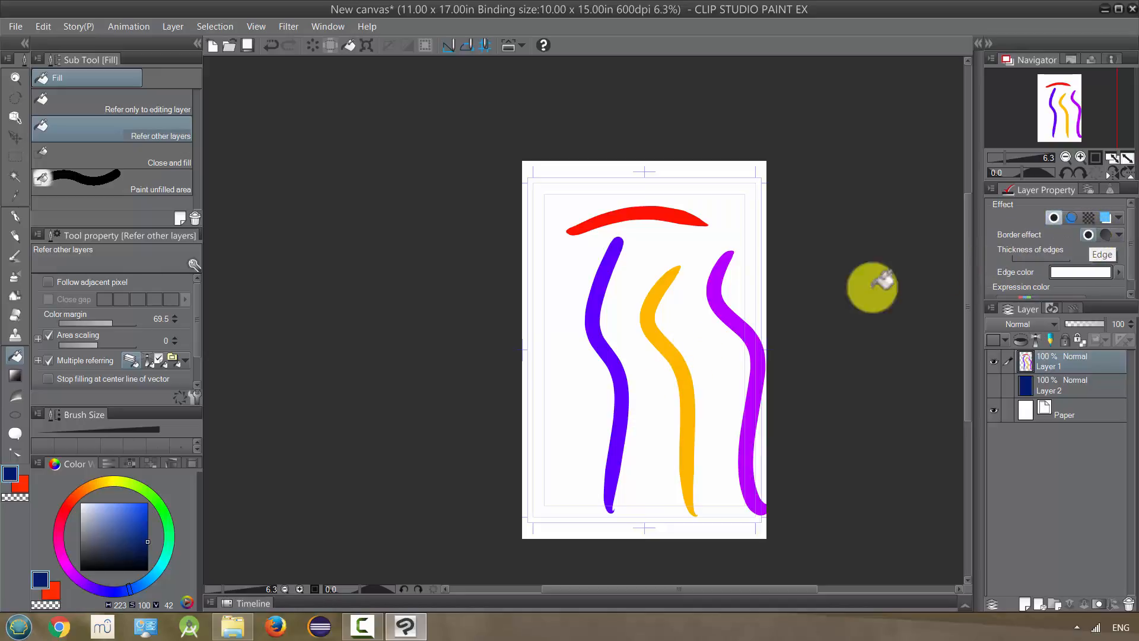
{"action": "scroll", "coordinate": [608, 343], "scroll_direction": "up", "scroll_amount": 4}
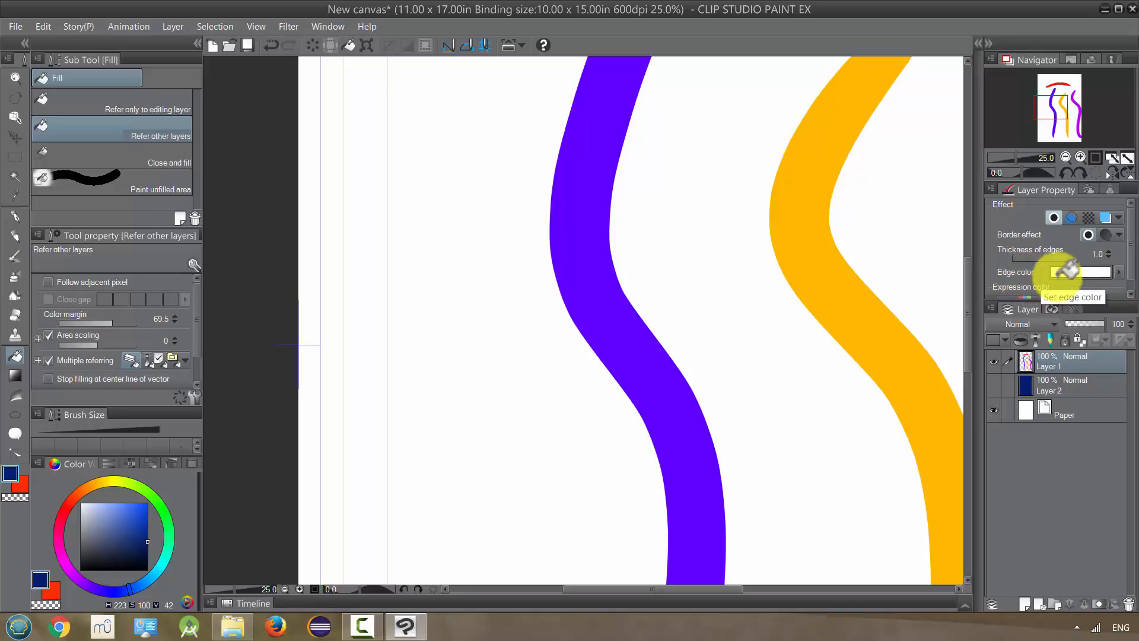
{"action": "left_click", "coordinate": [1115, 272]}
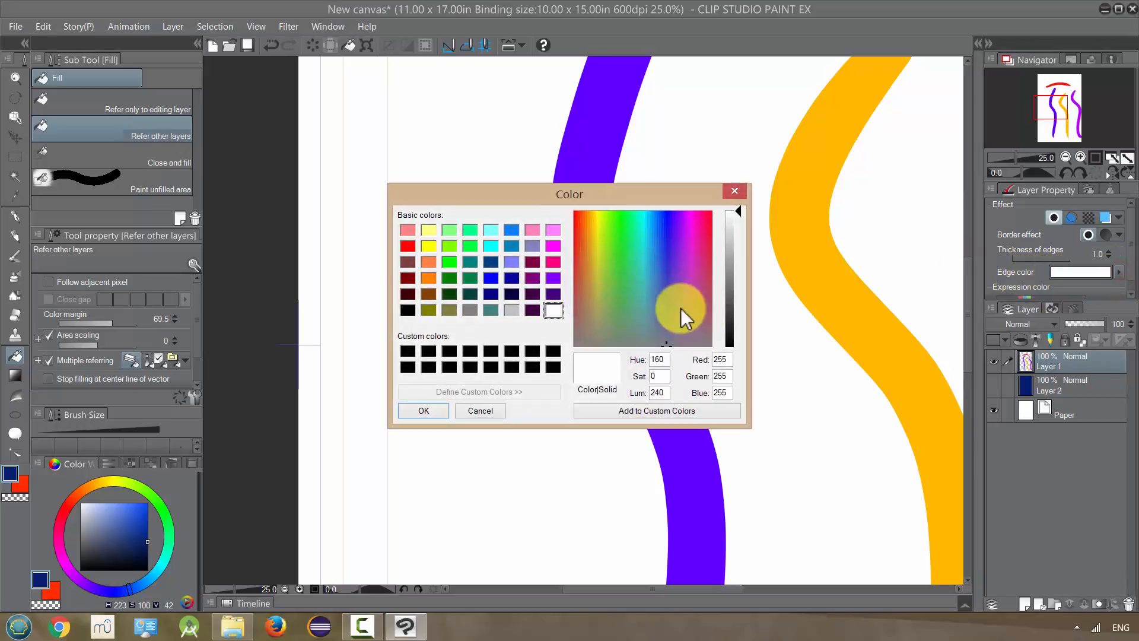
{"action": "left_click", "coordinate": [436, 411]}
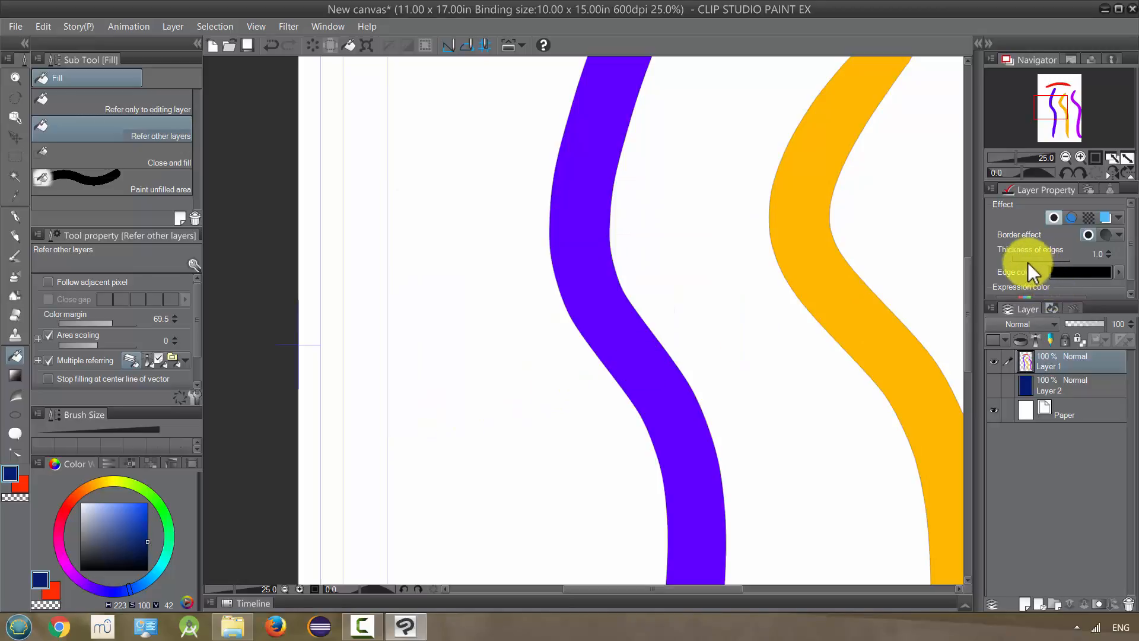
{"action": "left_click_drag", "start_coordinate": [1023, 258], "coordinate": [1054, 259]}
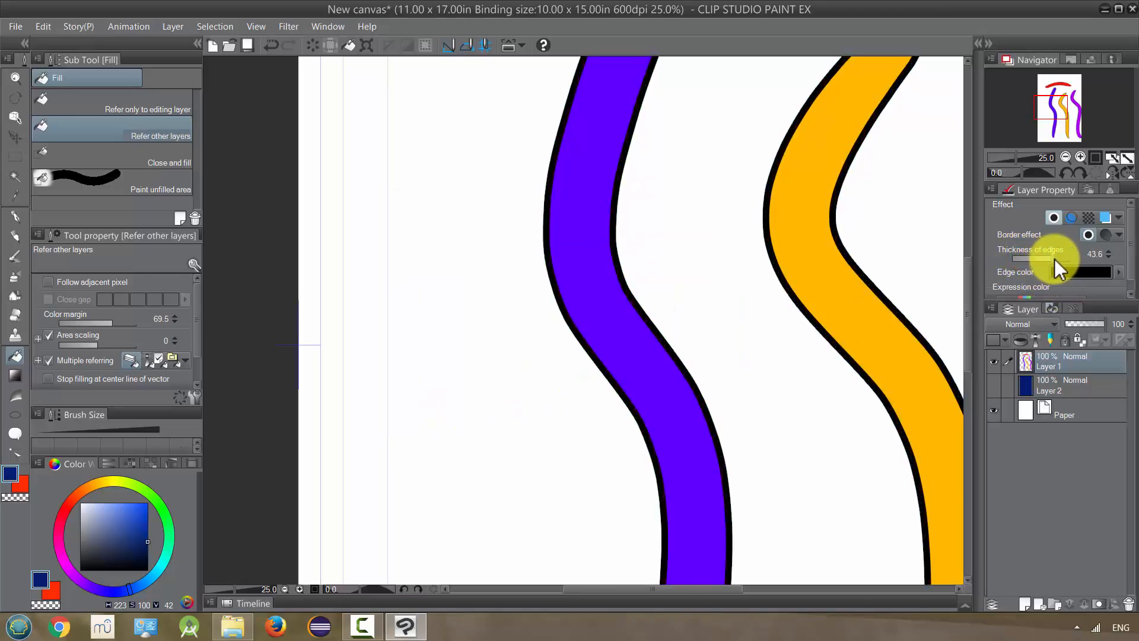
{"action": "scroll", "coordinate": [869, 309], "scroll_direction": "down", "scroll_amount": 5}
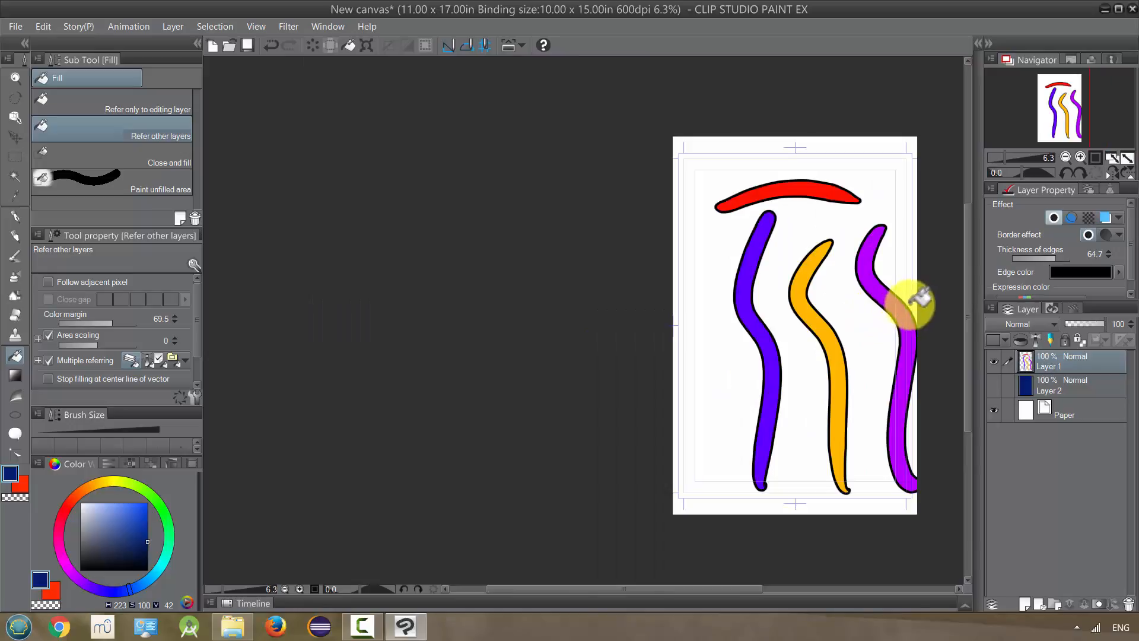
Step: Set Layer 1's edge color to light purple (192, 114, 218)
{"action": "left_click", "coordinate": [1117, 272]}
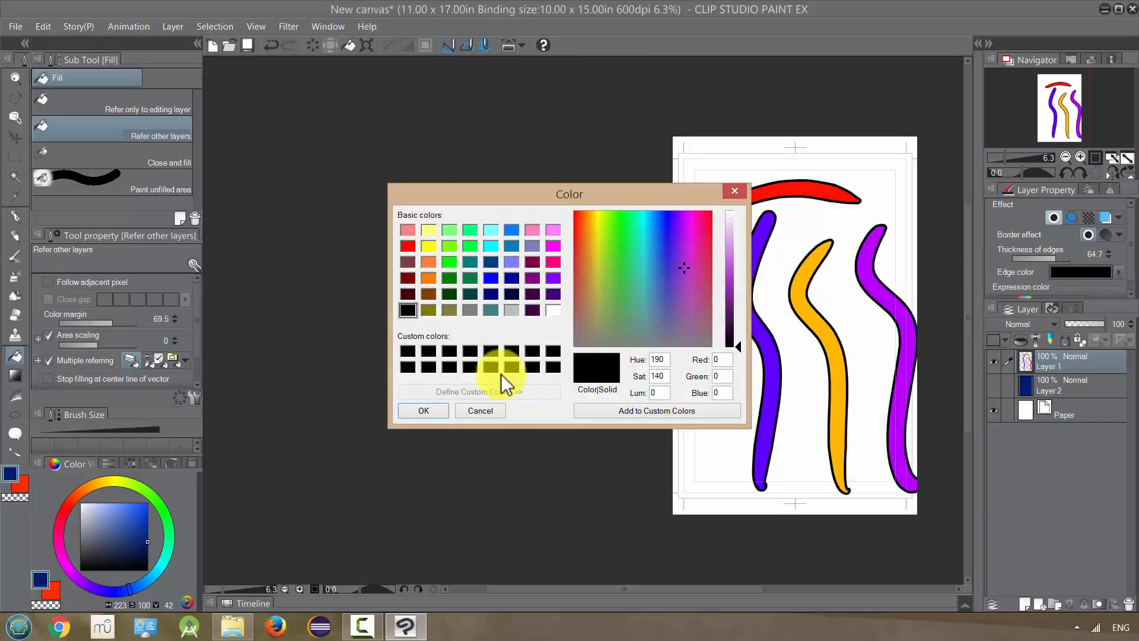
{"action": "left_click", "coordinate": [729, 259]}
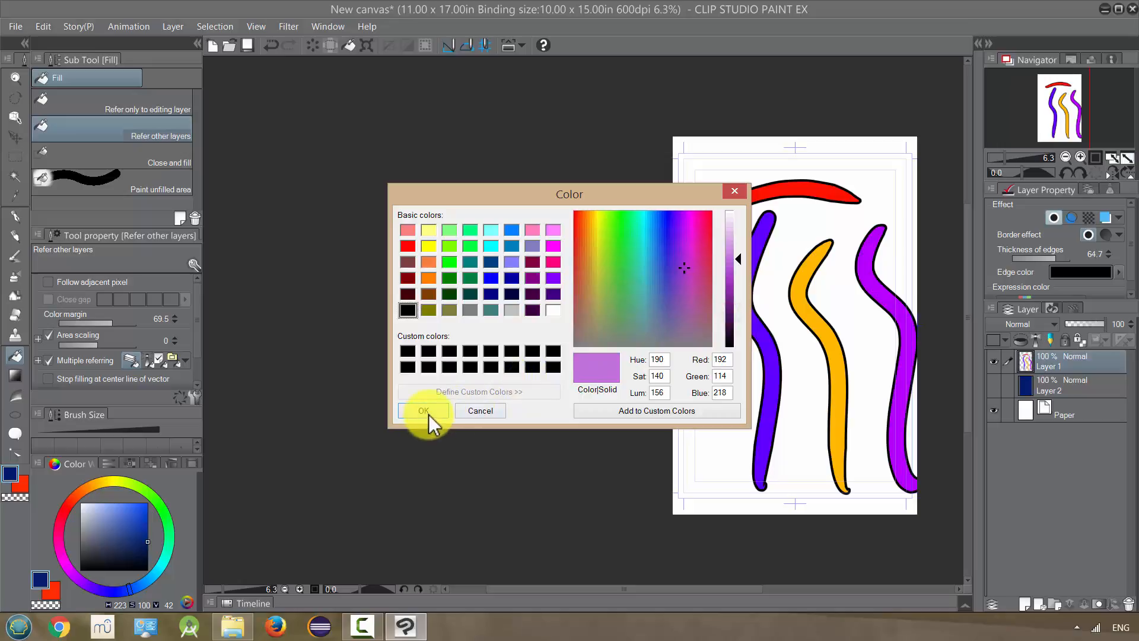
{"action": "left_click", "coordinate": [425, 411]}
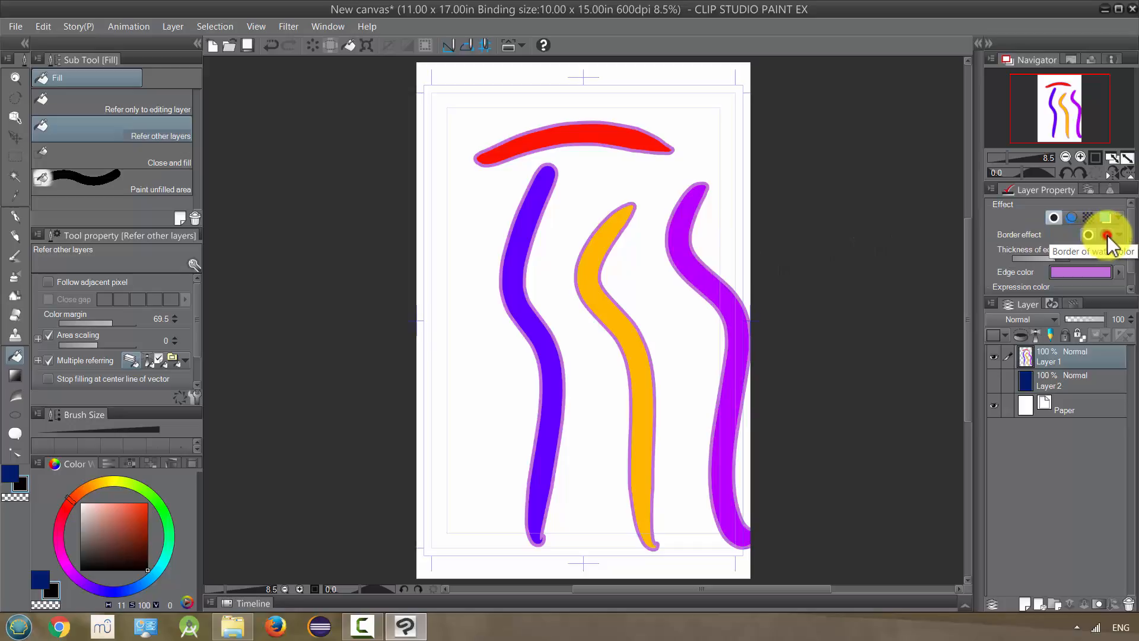
Step: Switch Layer 1's border effect to the watercolor border and inspect it closely on the orange stroke
{"action": "left_click", "coordinate": [1107, 236]}
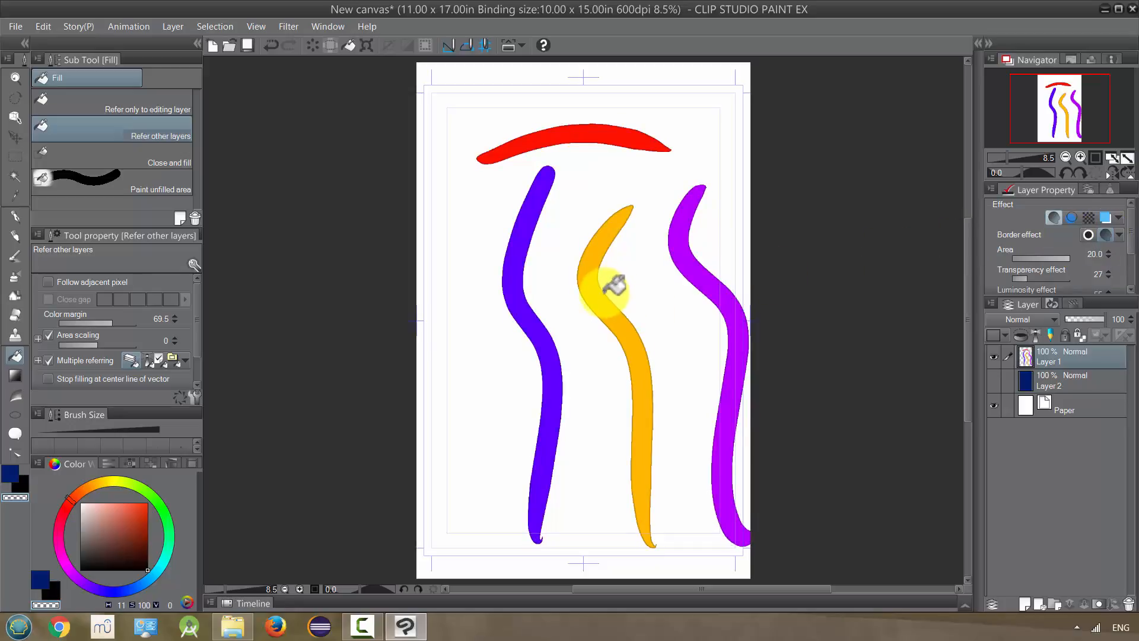
{"action": "scroll", "coordinate": [613, 288], "scroll_direction": "up", "scroll_amount": 3}
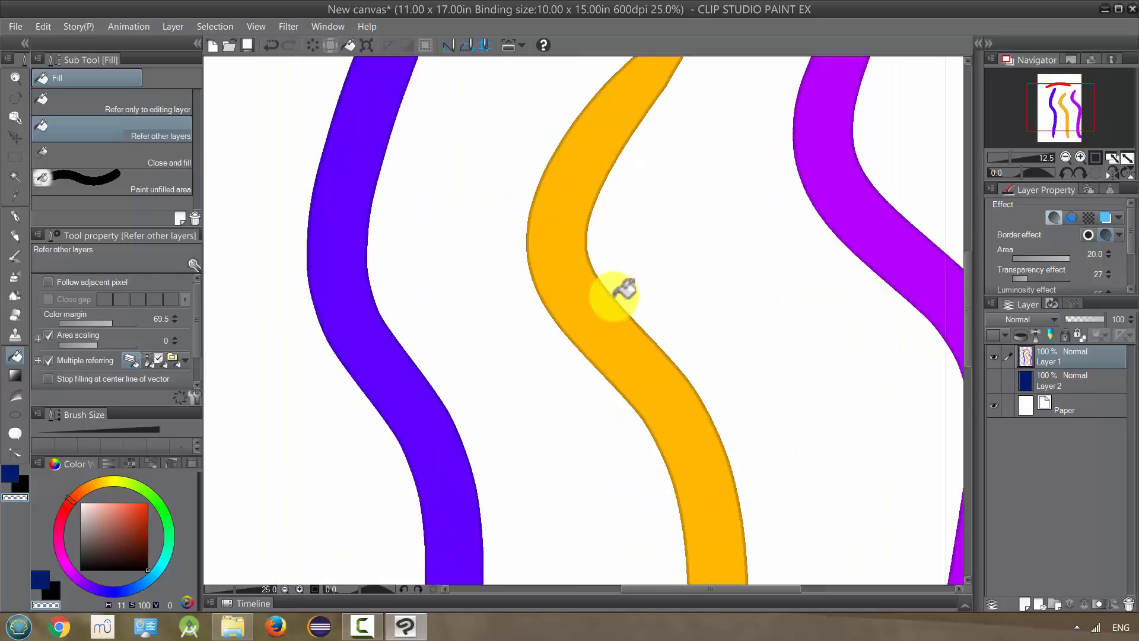
{"action": "scroll", "coordinate": [614, 296], "scroll_direction": "up", "scroll_amount": 3}
Step: Try transparency effect 24, luminosity effect 88 and blurring width 2.1 on the watercolor border, and return to the Edge border
{"action": "left_click_drag", "start_coordinate": [1132, 244], "coordinate": [1121, 266]}
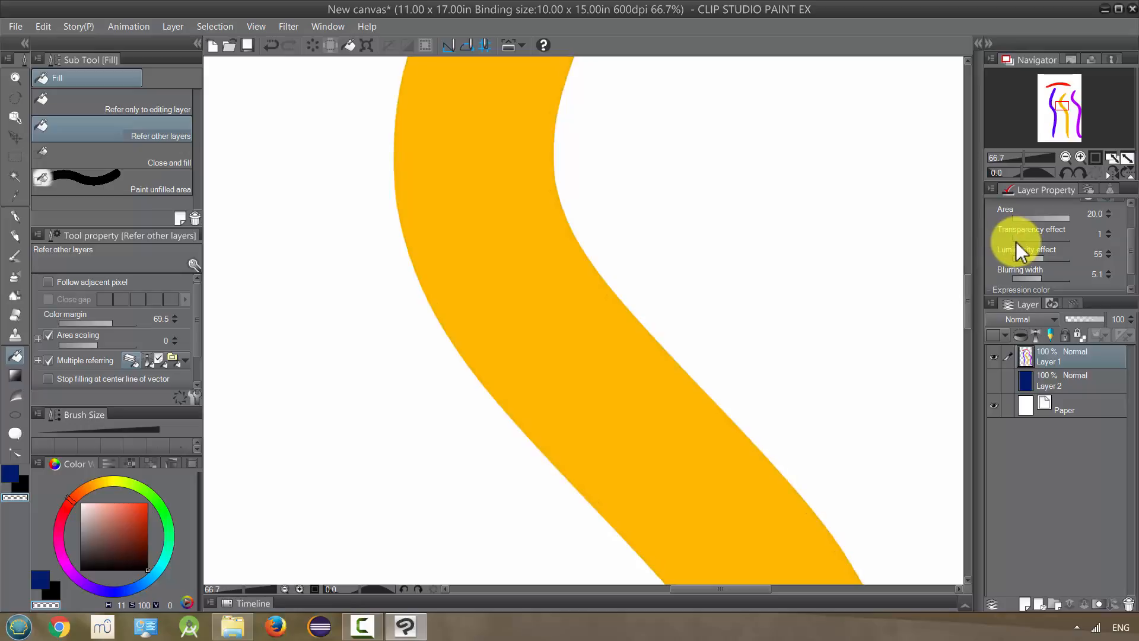
{"action": "mouse_move", "coordinate": [1022, 238]}
{"action": "left_mouse_down"}
{"action": "mouse_move", "coordinate": [1062, 257]}
{"action": "mouse_move", "coordinate": [1024, 262]}
{"action": "left_mouse_up"}
{"action": "scroll", "coordinate": [1087, 262], "scroll_direction": "down", "scroll_amount": 1}
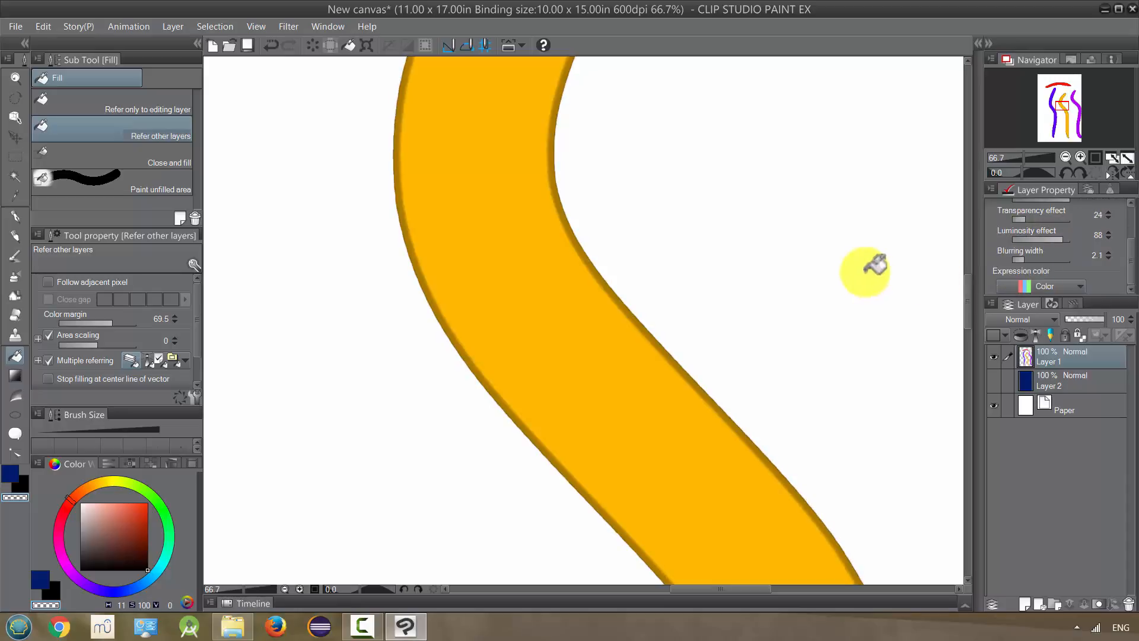
{"action": "scroll", "coordinate": [866, 274], "scroll_direction": "down", "scroll_amount": 1}
{"action": "scroll", "coordinate": [880, 272], "scroll_direction": "down", "scroll_amount": 1}
{"action": "scroll", "coordinate": [1117, 233], "scroll_direction": "up", "scroll_amount": 2}
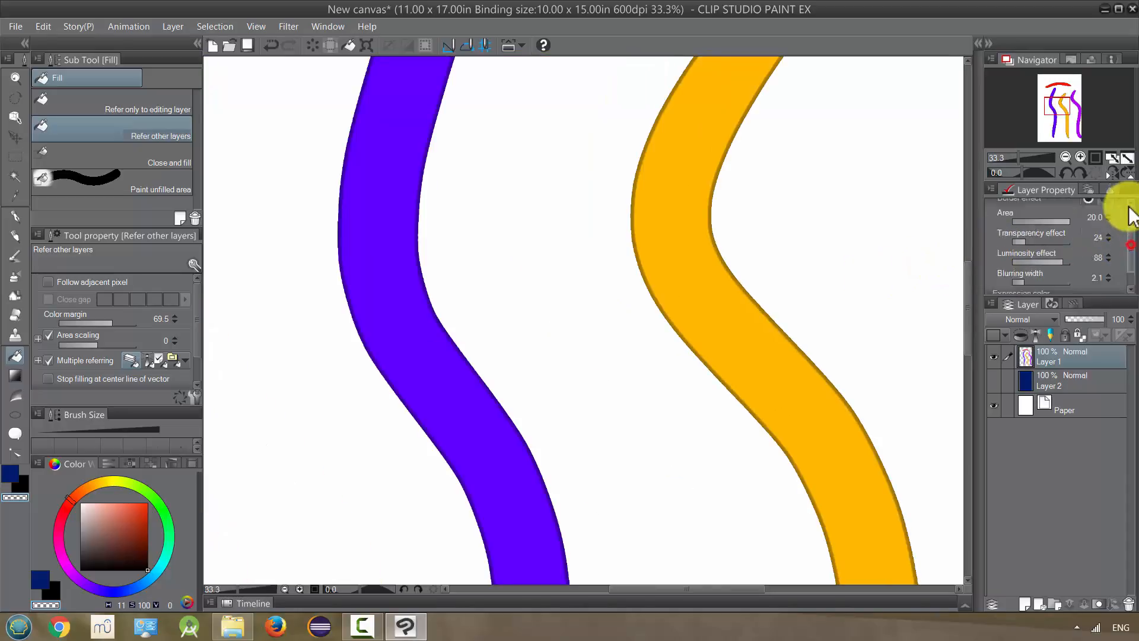
{"action": "left_click", "coordinate": [1088, 235]}
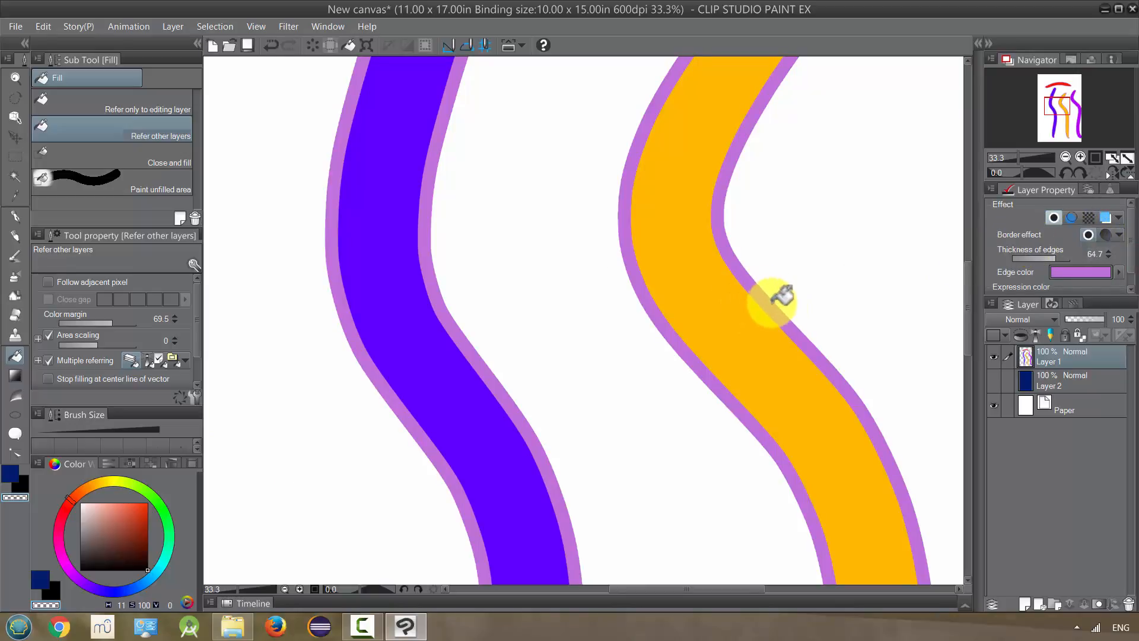
Step: Set the thickness of Layer 1's purple edges to 159.3 and inspect the outlined strokes
{"action": "left_click_drag", "start_coordinate": [1130, 249], "coordinate": [1130, 267]}
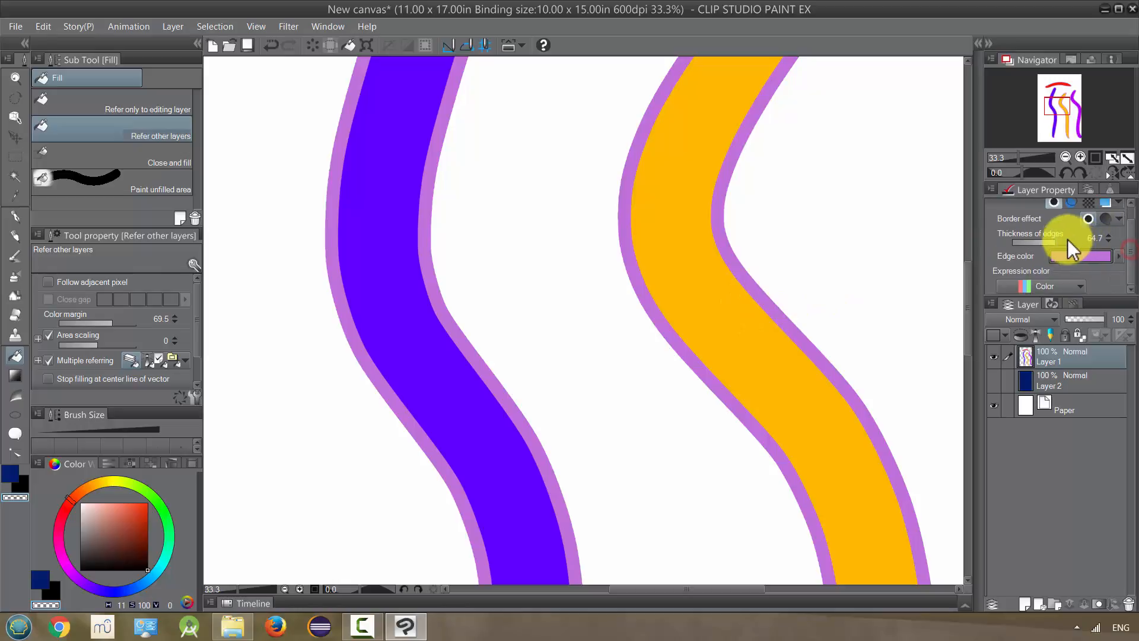
{"action": "left_click_drag", "start_coordinate": [1057, 242], "coordinate": [1068, 242]}
{"action": "scroll", "coordinate": [857, 305], "scroll_direction": "down", "scroll_amount": 3}
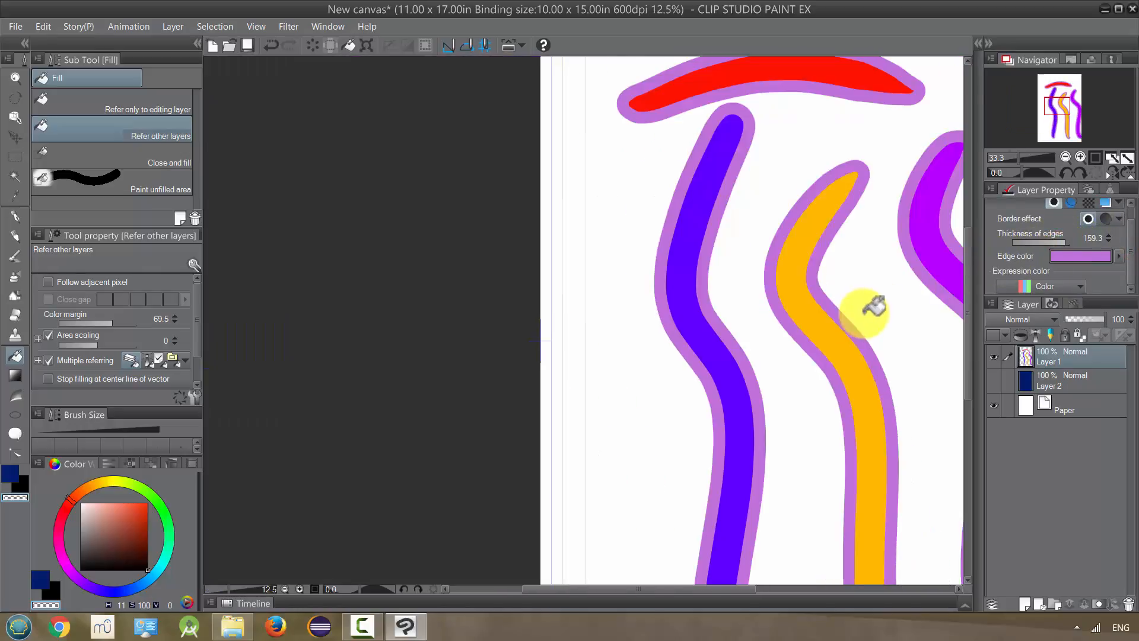
{"action": "scroll", "coordinate": [886, 318], "scroll_direction": "down", "scroll_amount": 2}
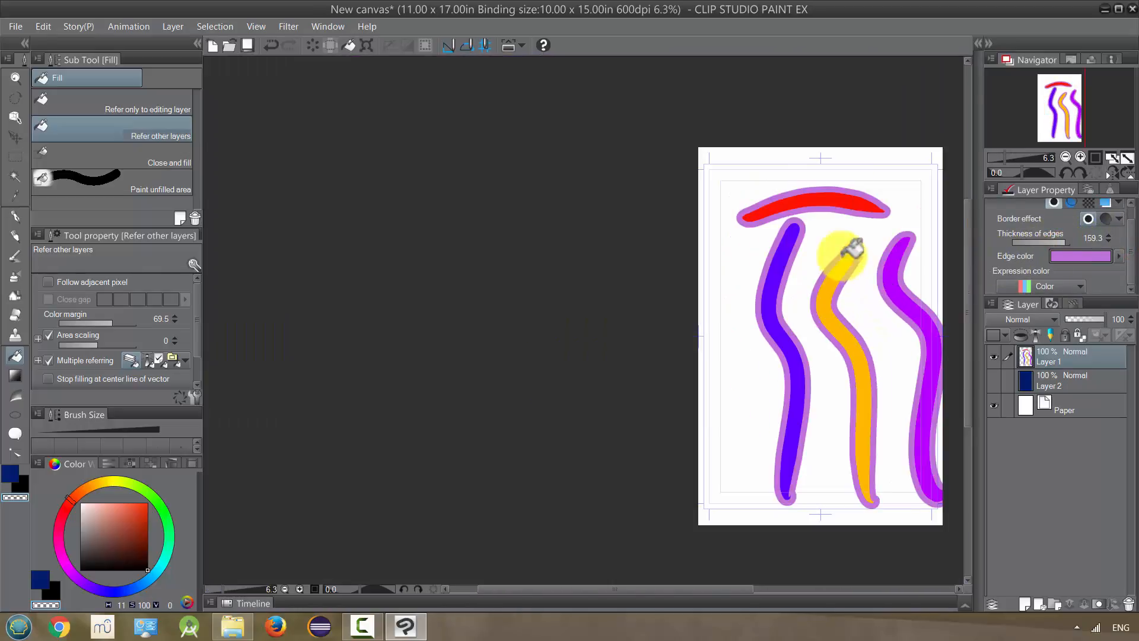
{"action": "scroll", "coordinate": [847, 246], "scroll_direction": "up", "scroll_amount": 3}
{"action": "scroll", "coordinate": [837, 252], "scroll_direction": "up", "scroll_amount": 1}
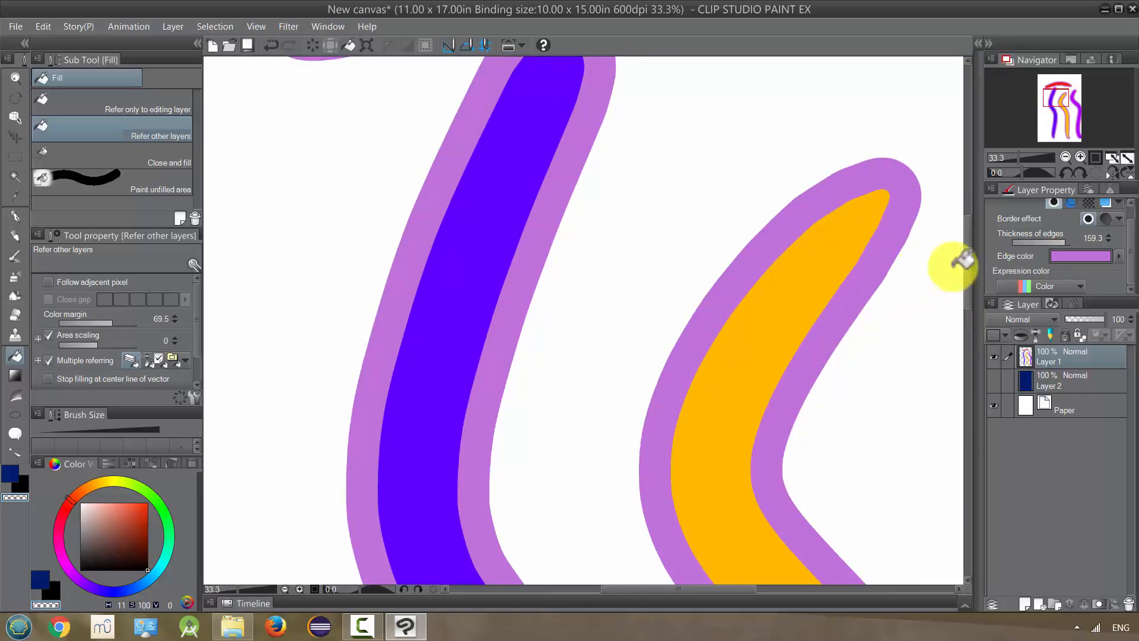
{"action": "scroll", "coordinate": [1083, 267], "scroll_direction": "down", "scroll_amount": 1}
{"action": "left_click_drag", "start_coordinate": [1130, 249], "coordinate": [1133, 224]}
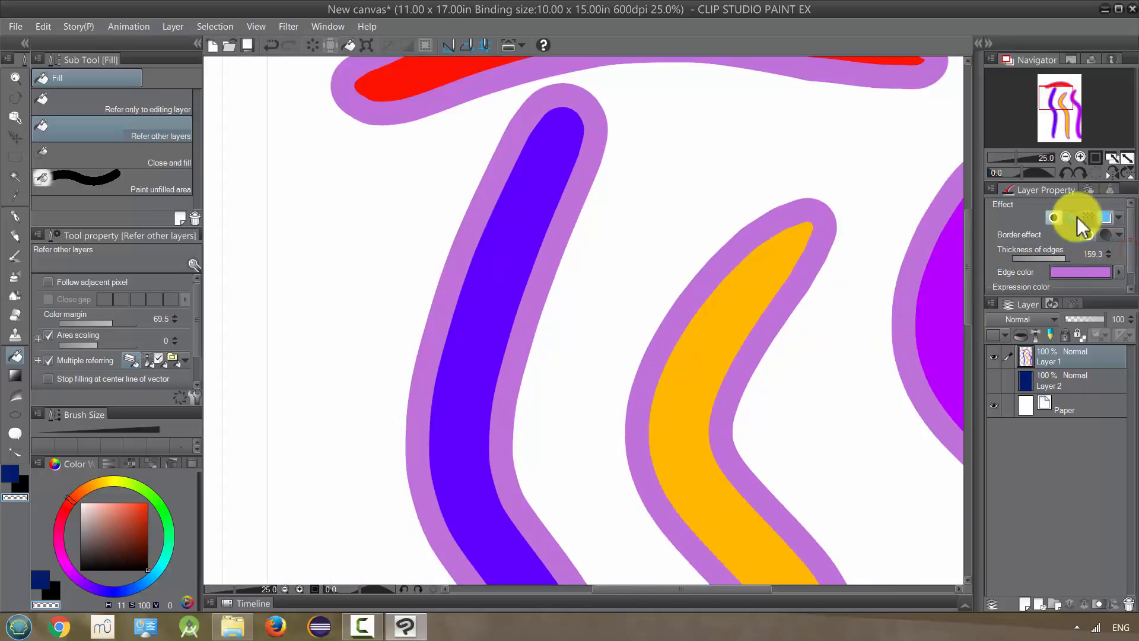